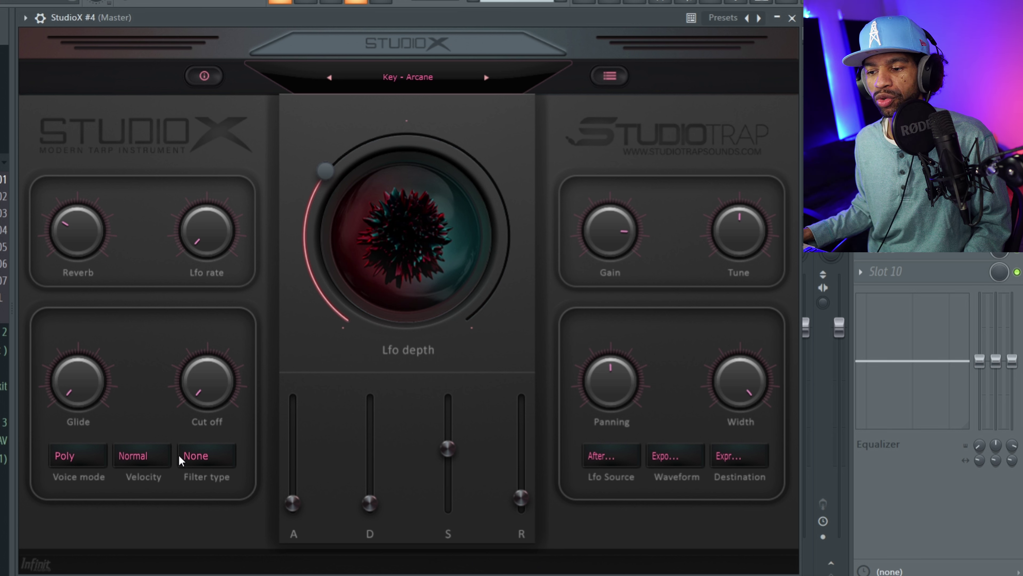
Examine the available options for filter type, LFO source, waveform and destination in StudioX without changing them.
left_click(205, 460)
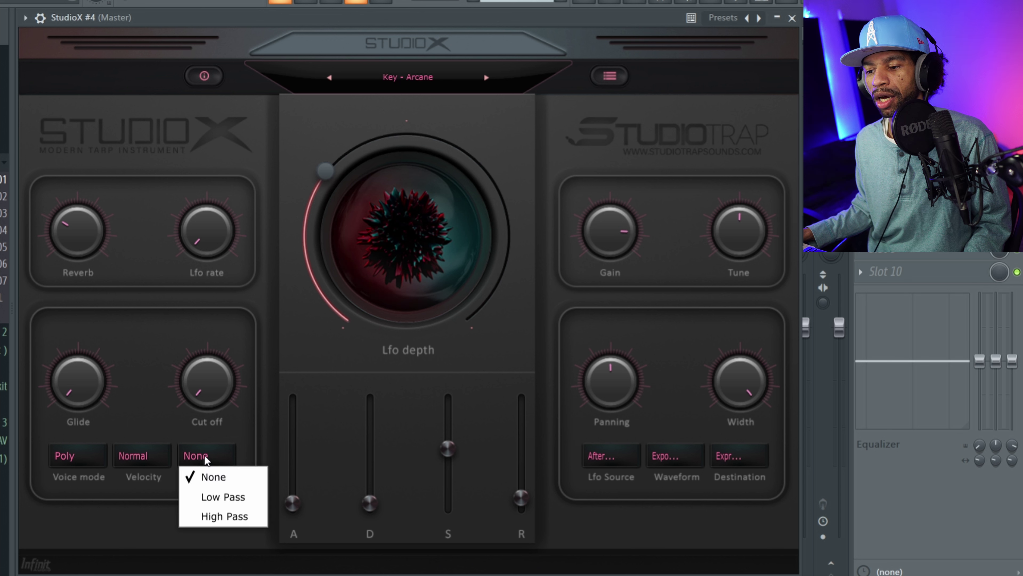
left_click(160, 427)
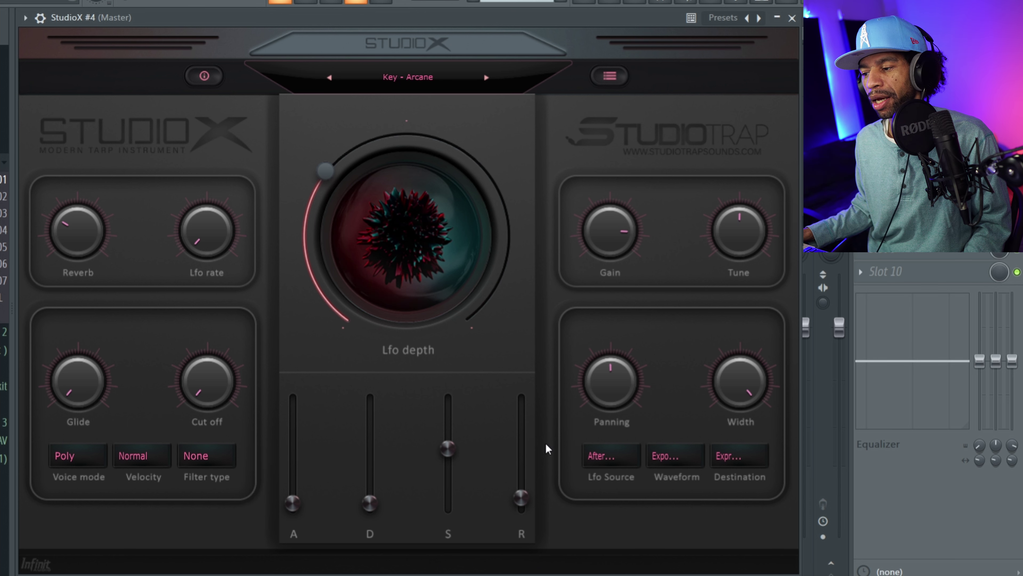
left_click(611, 457)
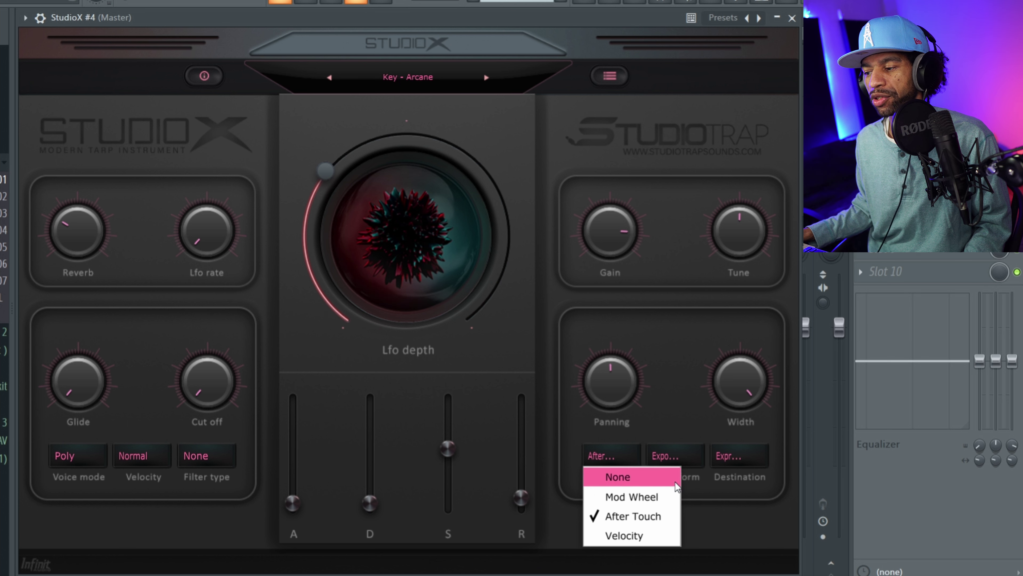
left_click(672, 415)
left_click(674, 458)
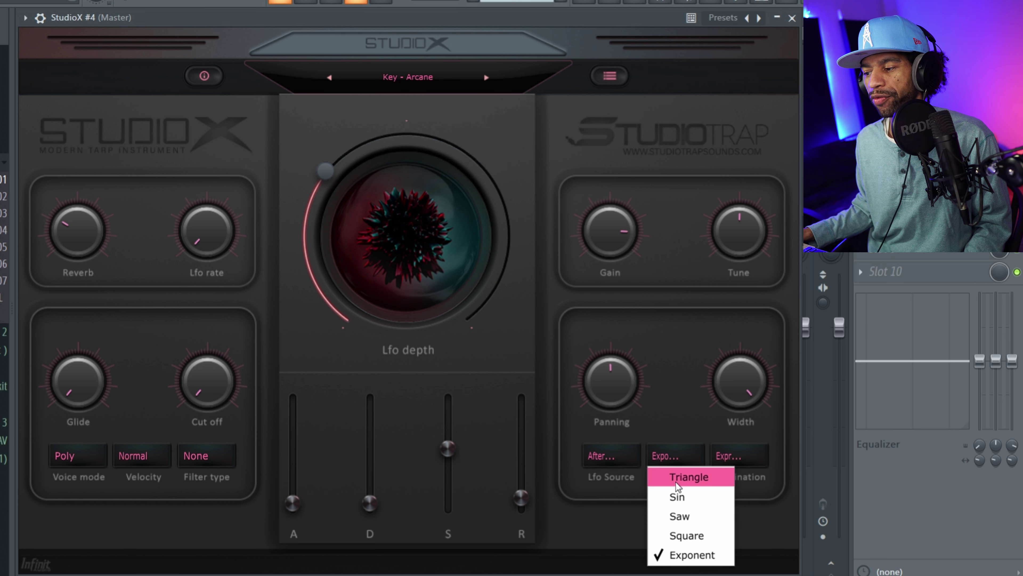
left_click(672, 416)
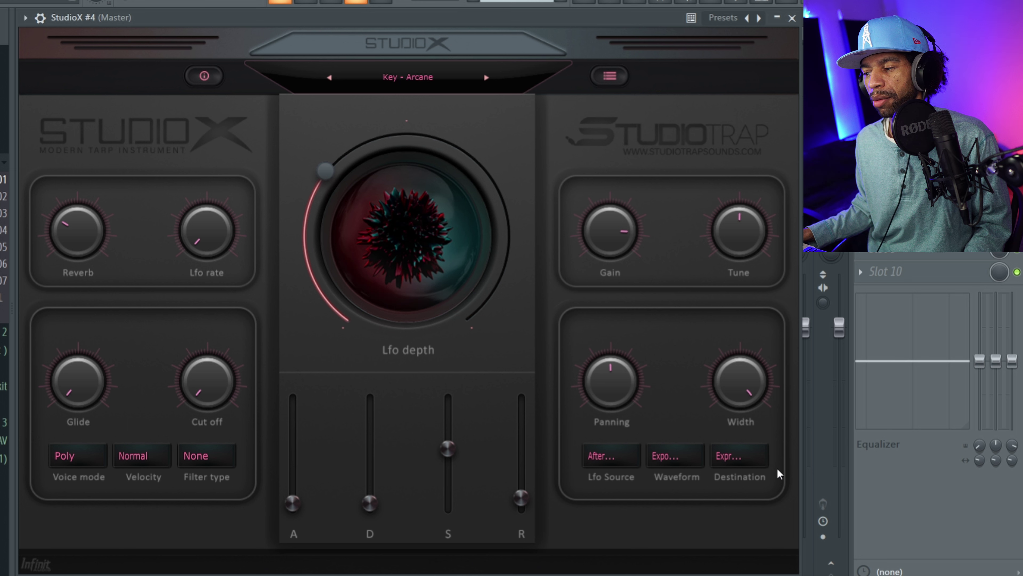
left_click(737, 466)
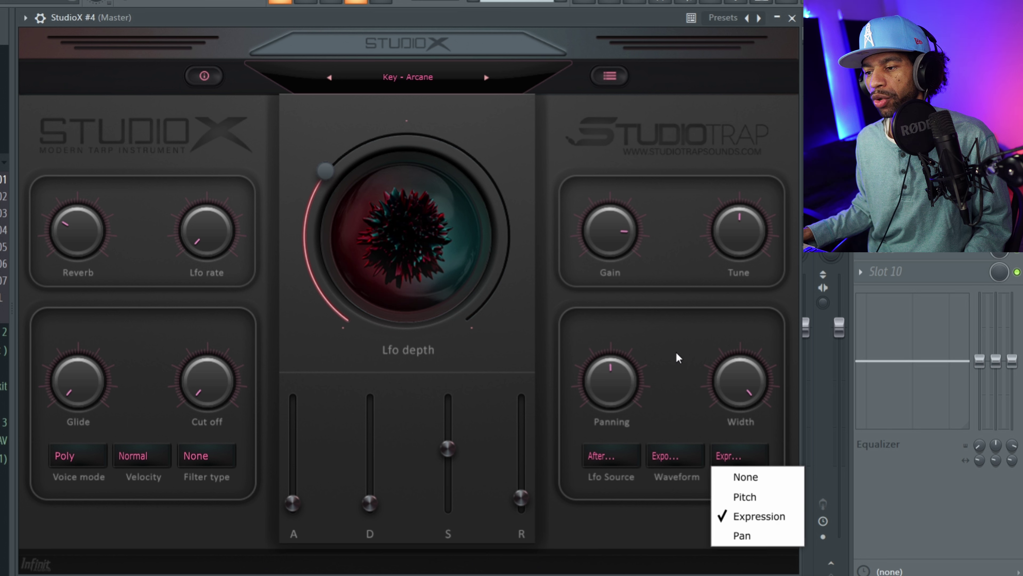
left_click(655, 361)
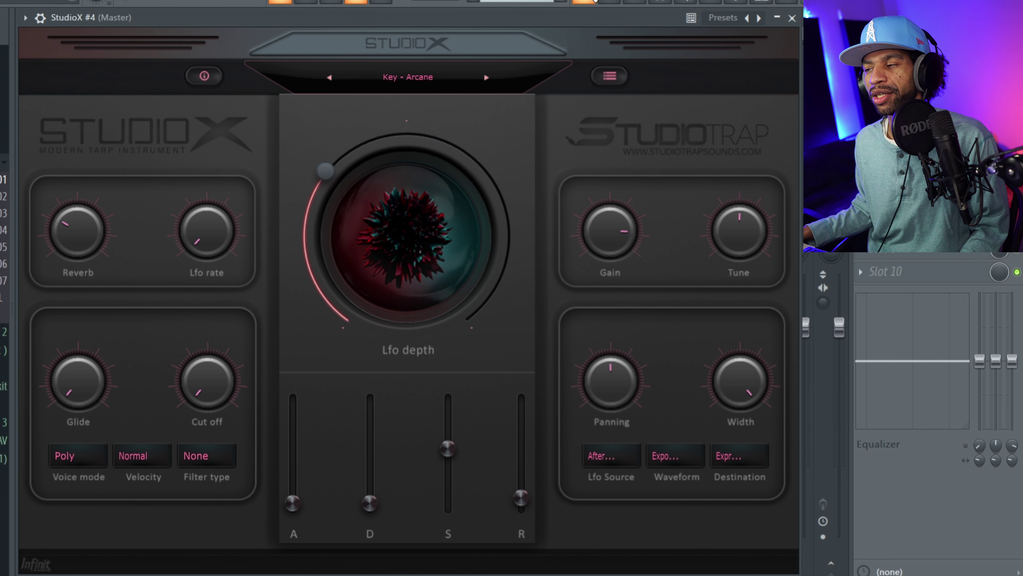
Look over the arrangement in the playlist and play it back from the beginning.
left_click(585, 3)
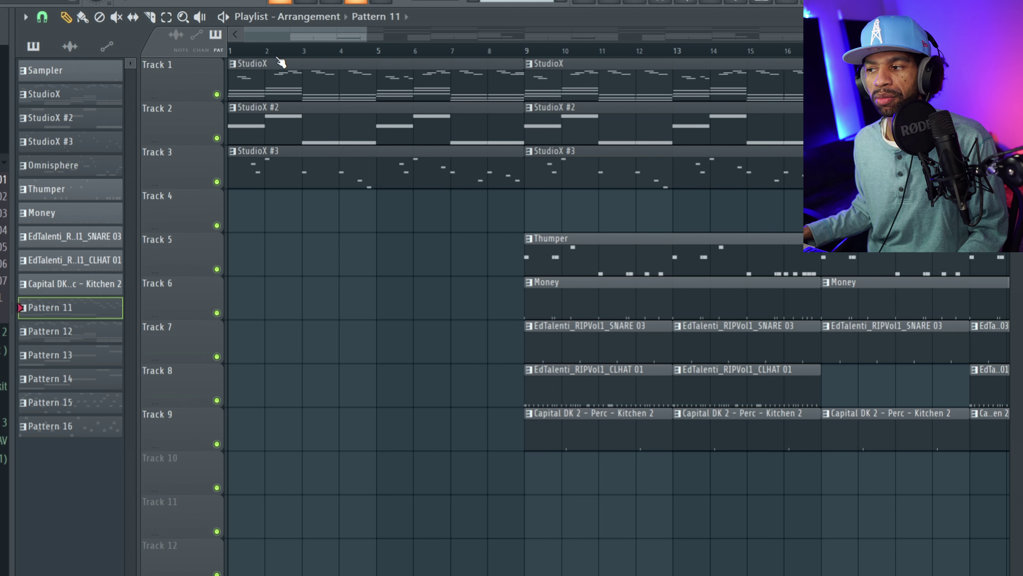
left_click_drag(286, 33, 401, 36)
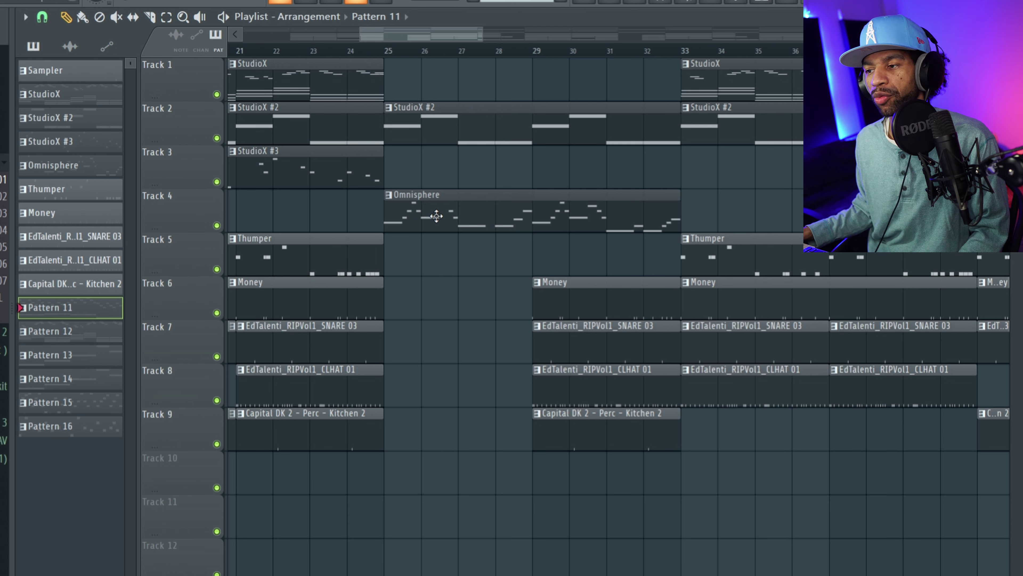
left_click_drag(416, 33, 271, 38)
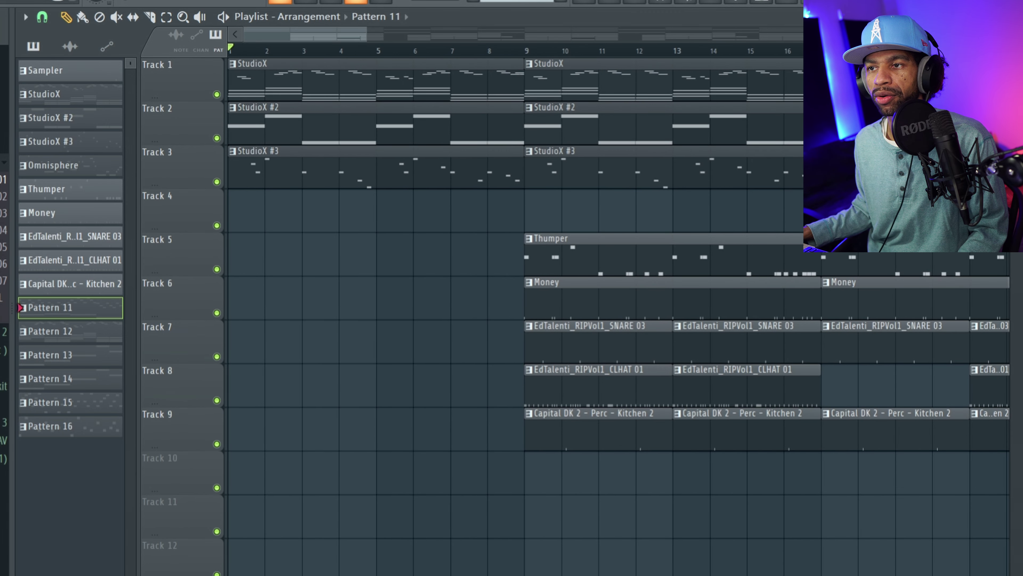
key("space")
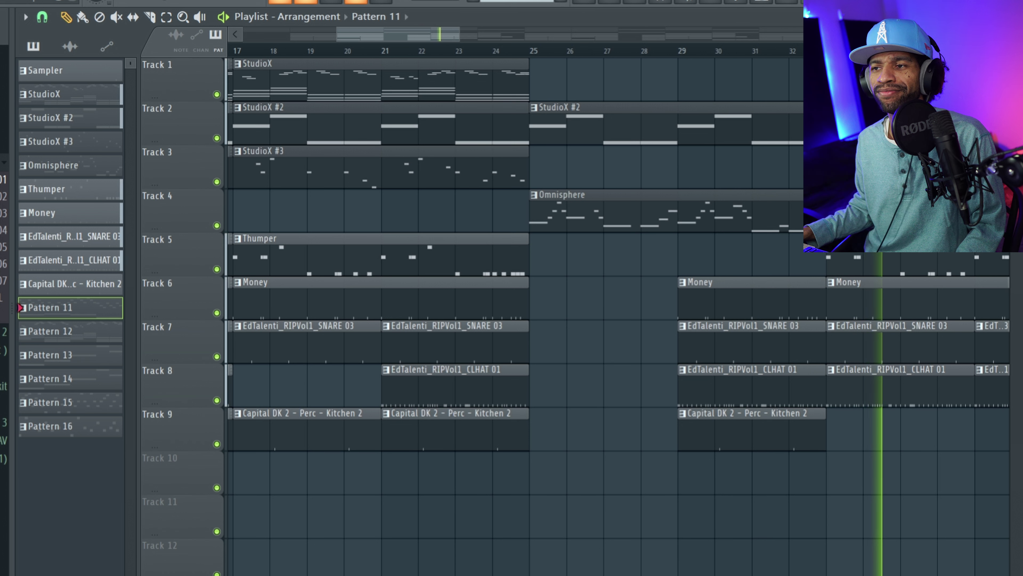
key("space")
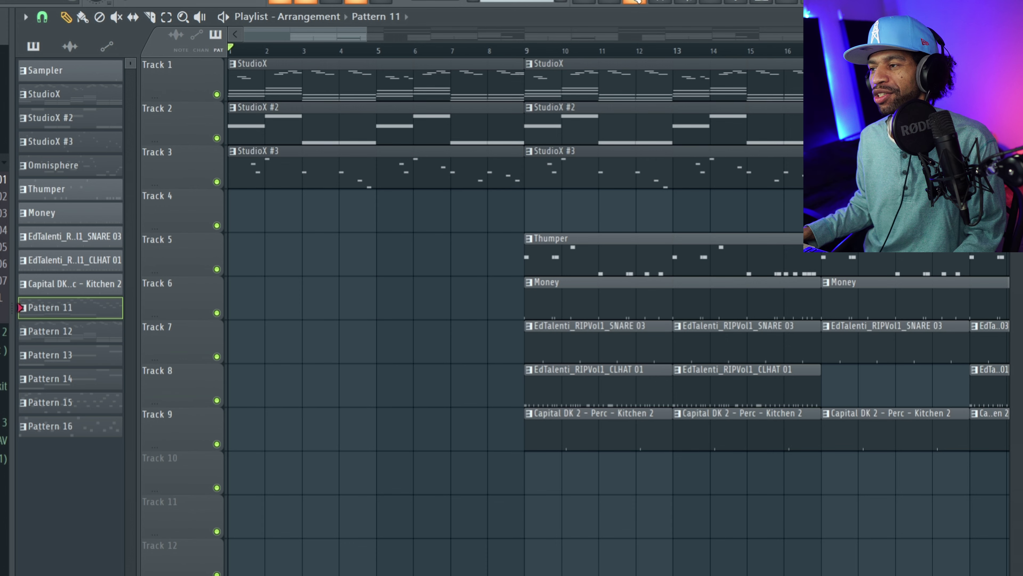
Open the StudioX #4 instrument from the channel rack and load the Pluck - Acid preset from the Plucks category.
left_click(636, 1)
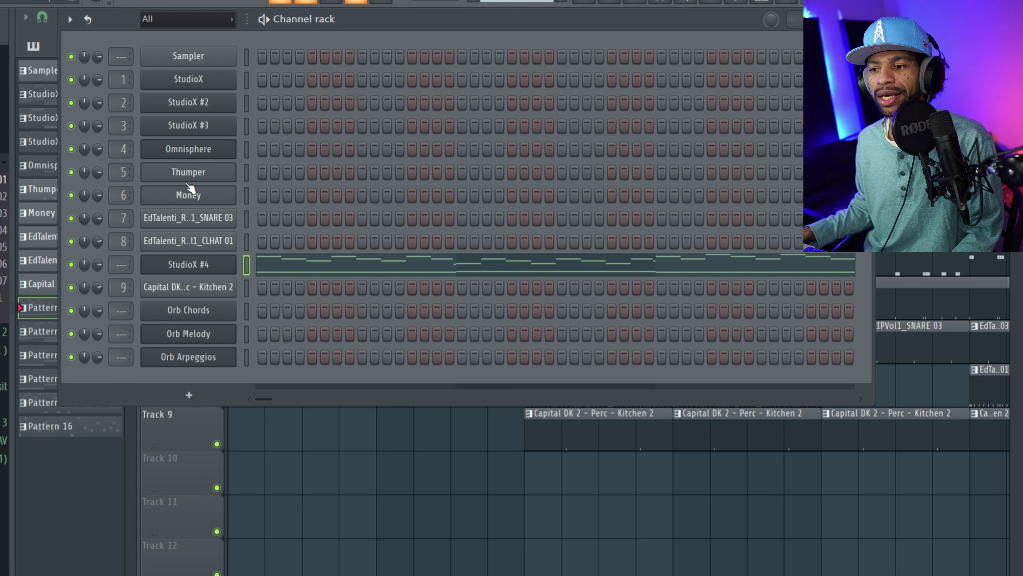
left_click(198, 266)
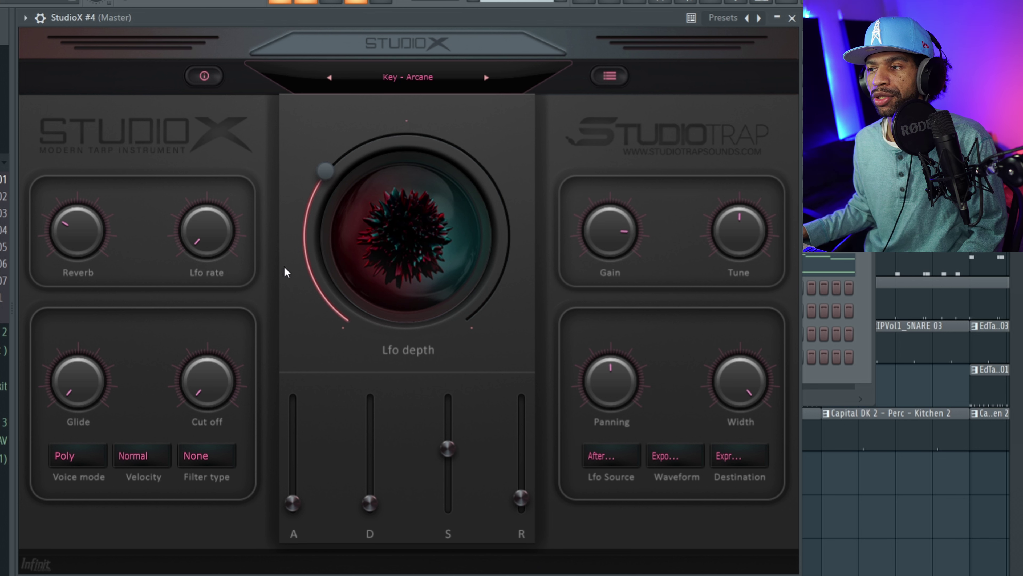
left_click(610, 76)
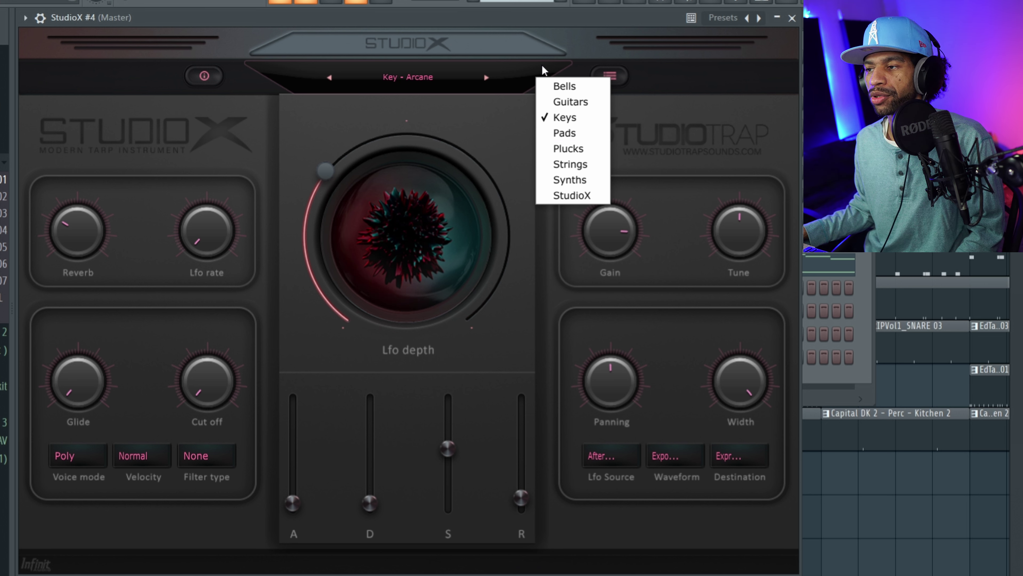
left_click(577, 145)
left_click(441, 78)
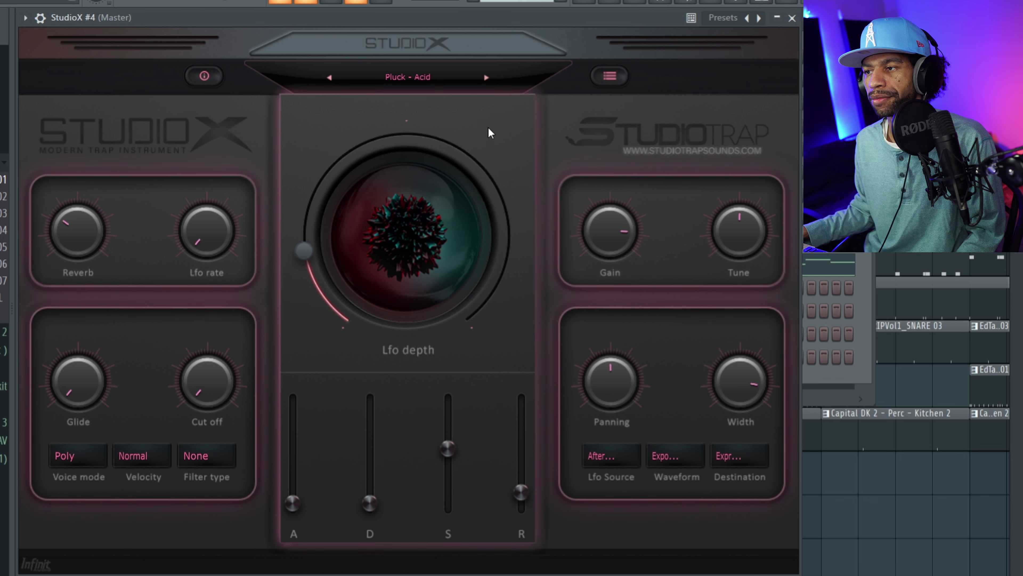
Switch to the Pluck - Drama preset, raise the LFO depth past halfway, and increase the LFO rate and reverb.
left_click(487, 79)
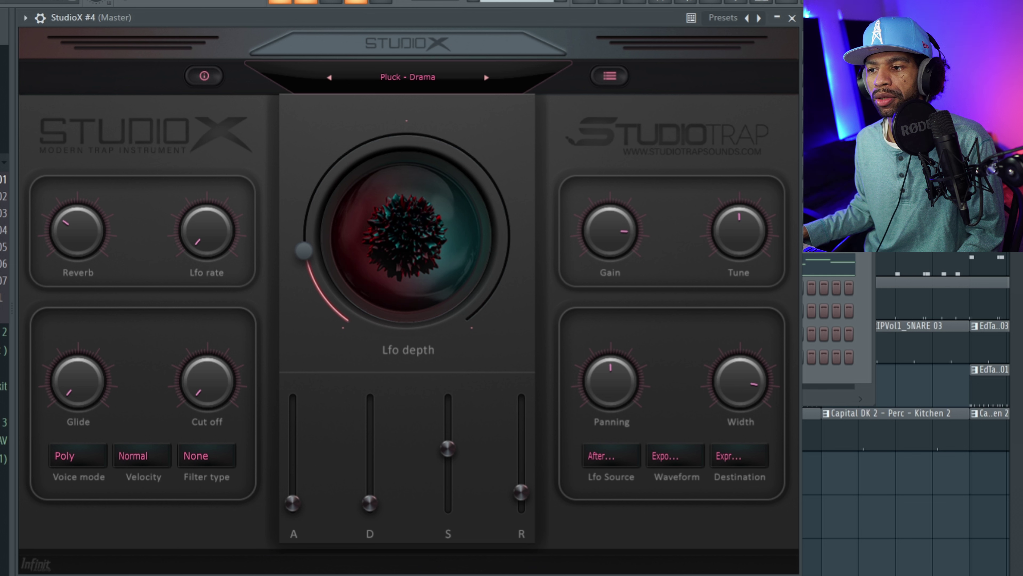
left_click_drag(309, 245, 296, 185)
left_click_drag(203, 232, 200, 180)
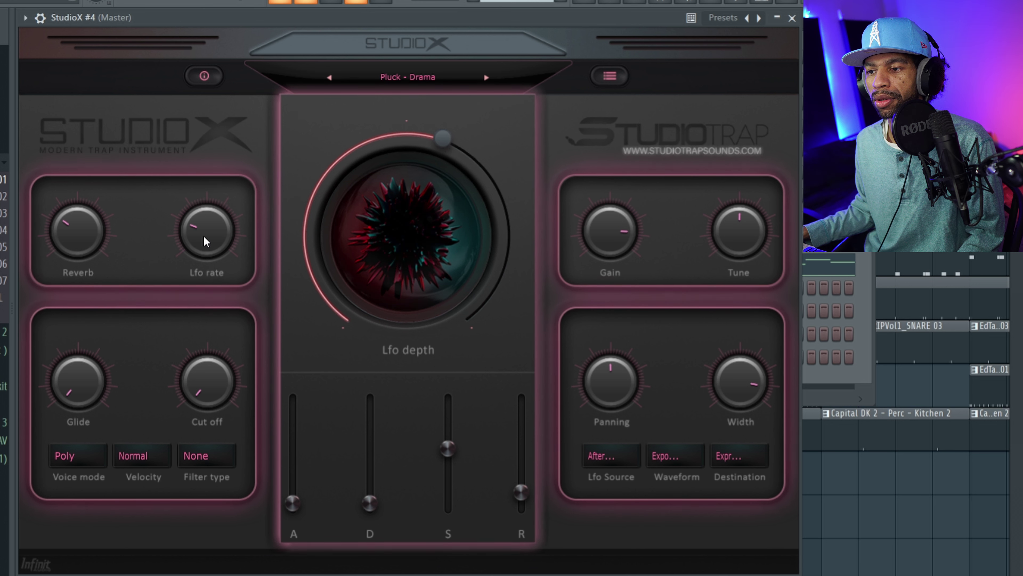
left_click_drag(77, 243, 75, 245)
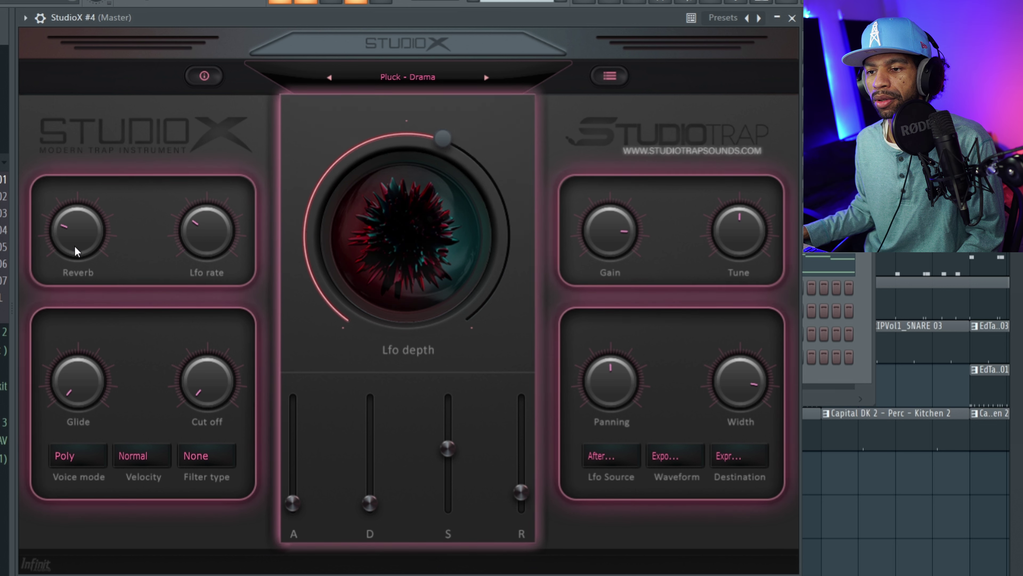
left_click_drag(195, 233, 198, 225)
Advance to the Pluck - Halo preset and raise its LFO depth and LFO rate further.
left_click(486, 77)
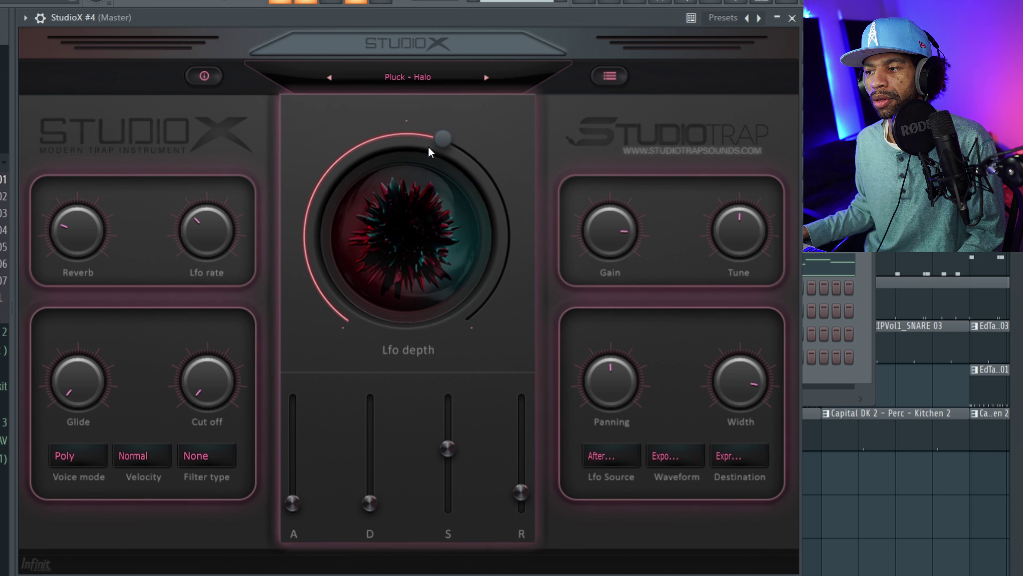
left_click_drag(420, 146, 338, 184)
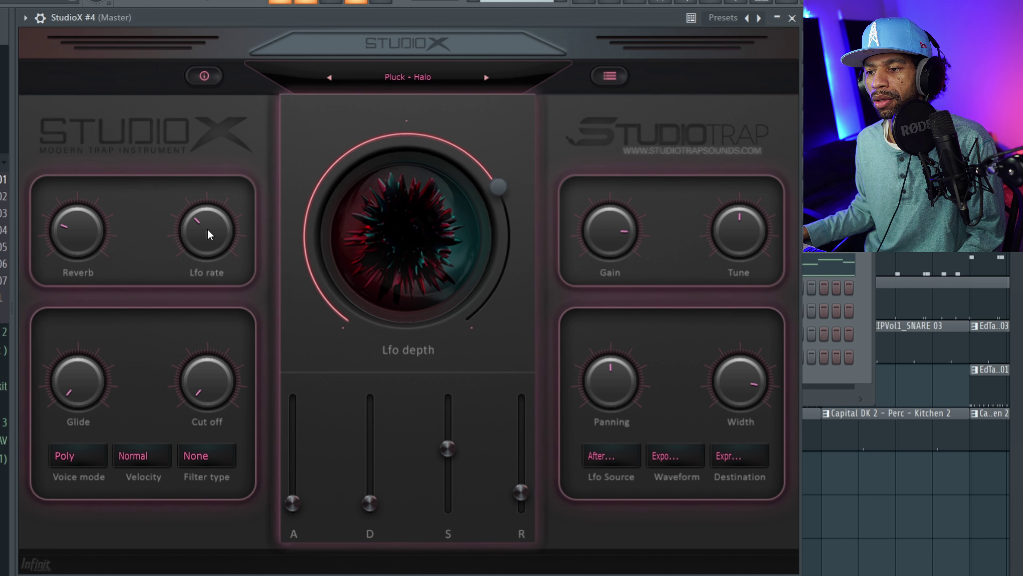
left_click_drag(212, 209, 203, 221)
Advance to the Pluck - Hi-Tek preset, widen it to maximum width, and reduce the LFO depth and rate.
left_click(486, 77)
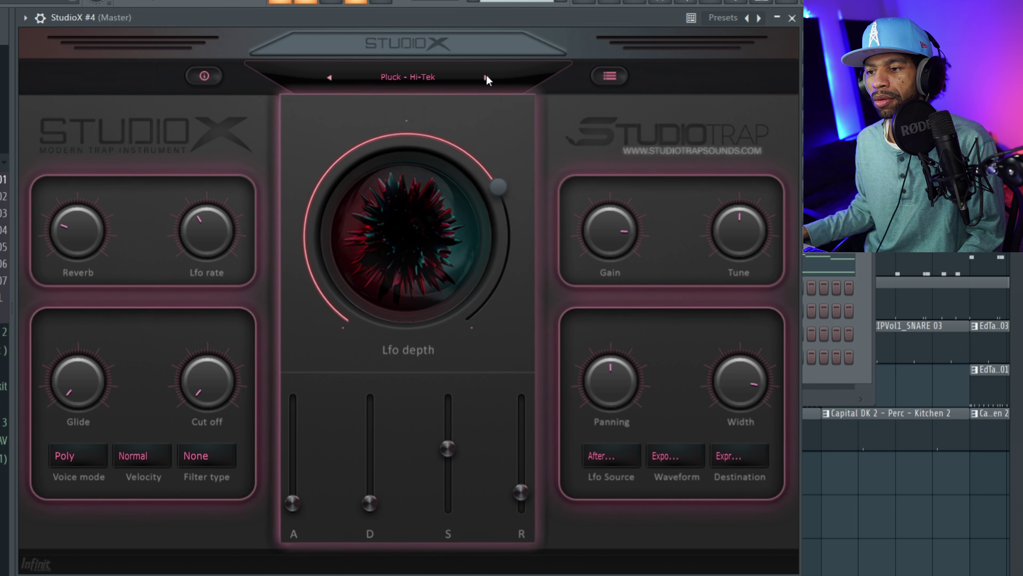
left_click_drag(475, 220, 430, 251)
left_click_drag(730, 386, 740, 387)
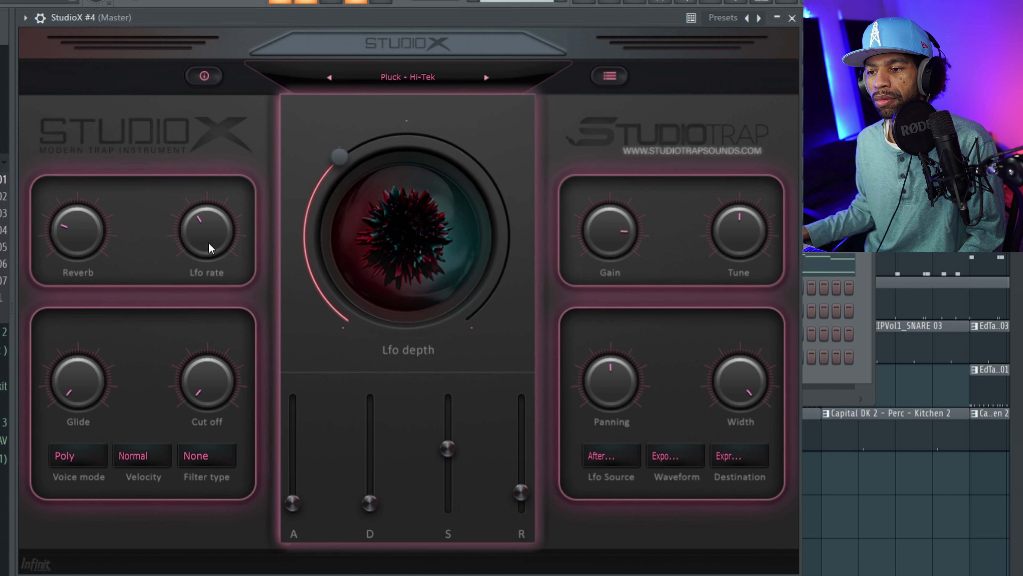
mouse_move(212, 245)
left_mouse_down()
mouse_move(201, 256)
mouse_move(202, 246)
left_mouse_up()
Advance to the Pluck - Hyper Pop preset, raise the LFO depth, LFO rate and gain, and reduce the width.
left_click(486, 77)
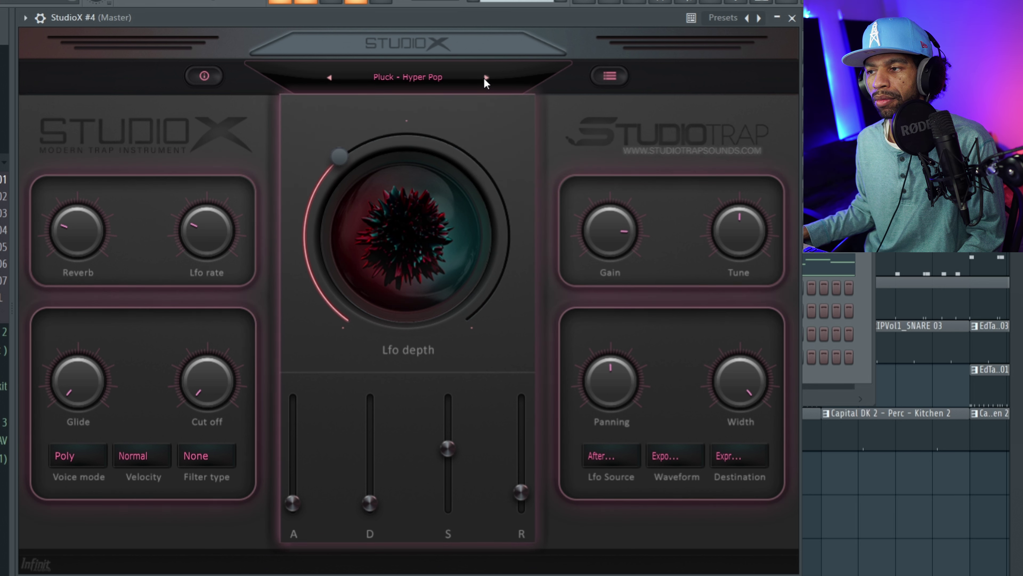
left_click_drag(340, 164, 356, 138)
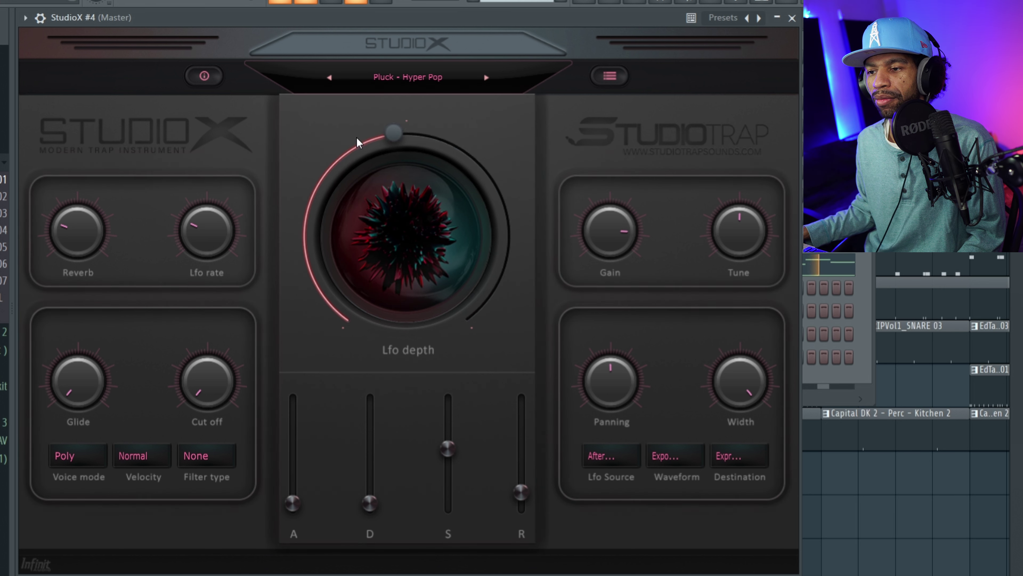
left_click_drag(204, 224, 204, 218)
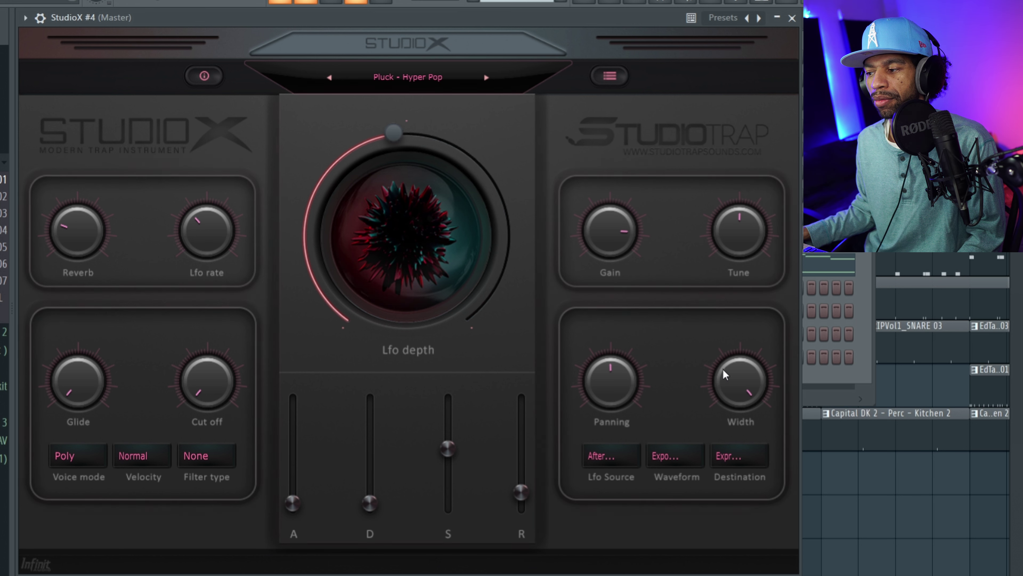
left_click_drag(741, 384, 741, 393)
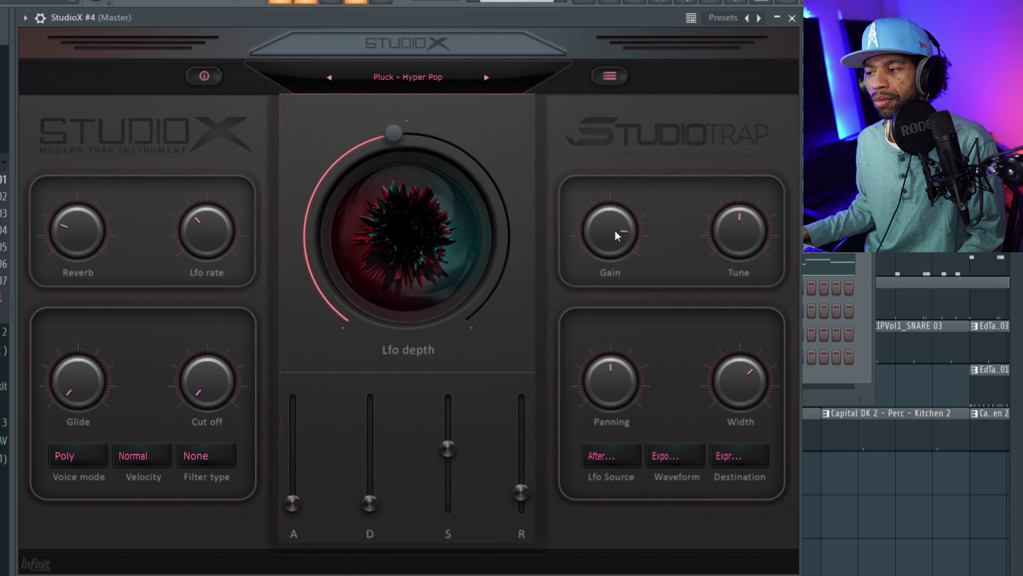
left_click_drag(617, 223, 618, 220)
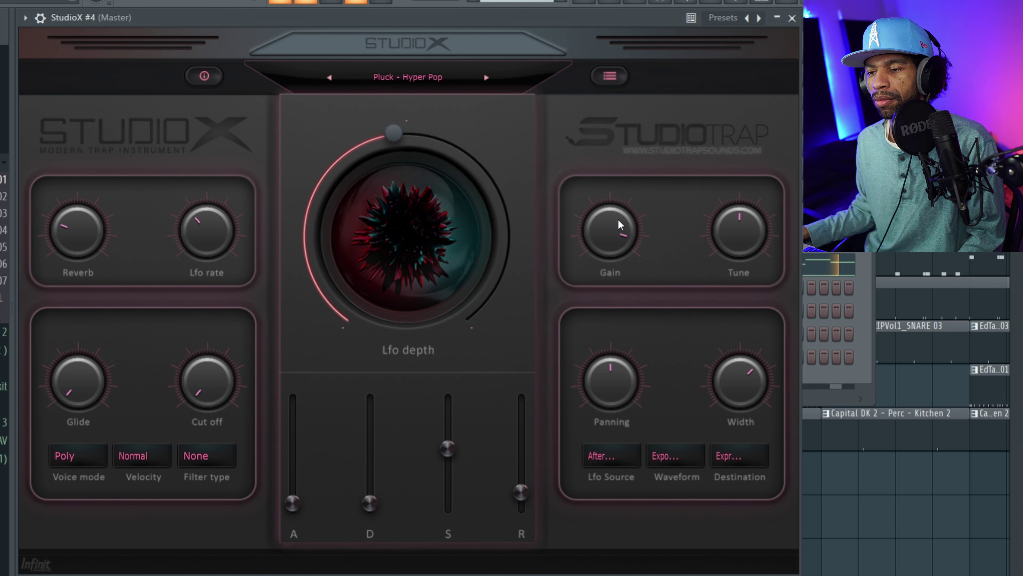
Advance to the Pluck - Martian preset, increase the width and LFO depth, and set the LFO rate to its midpoint.
left_click(486, 77)
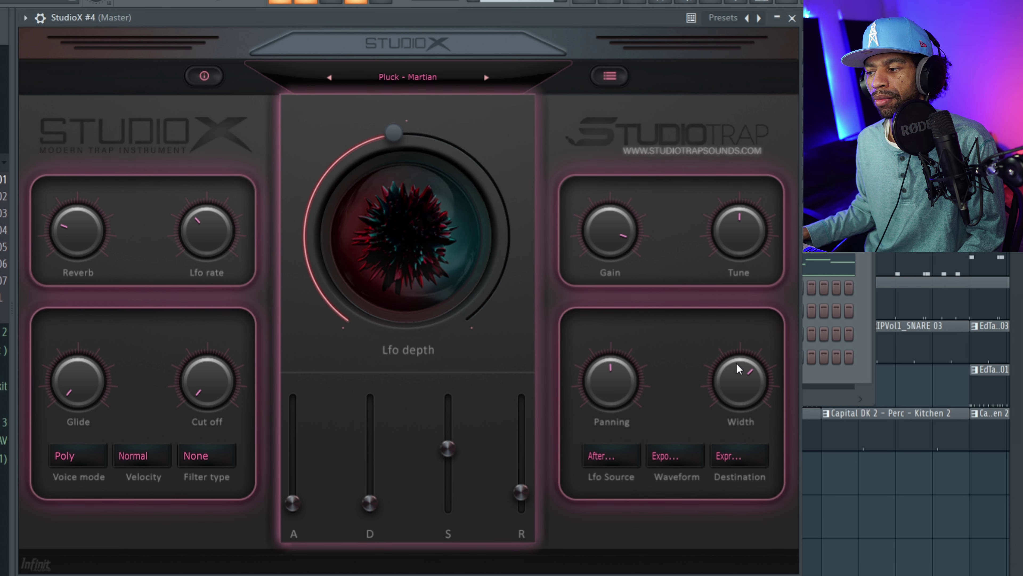
left_click_drag(736, 354, 742, 327)
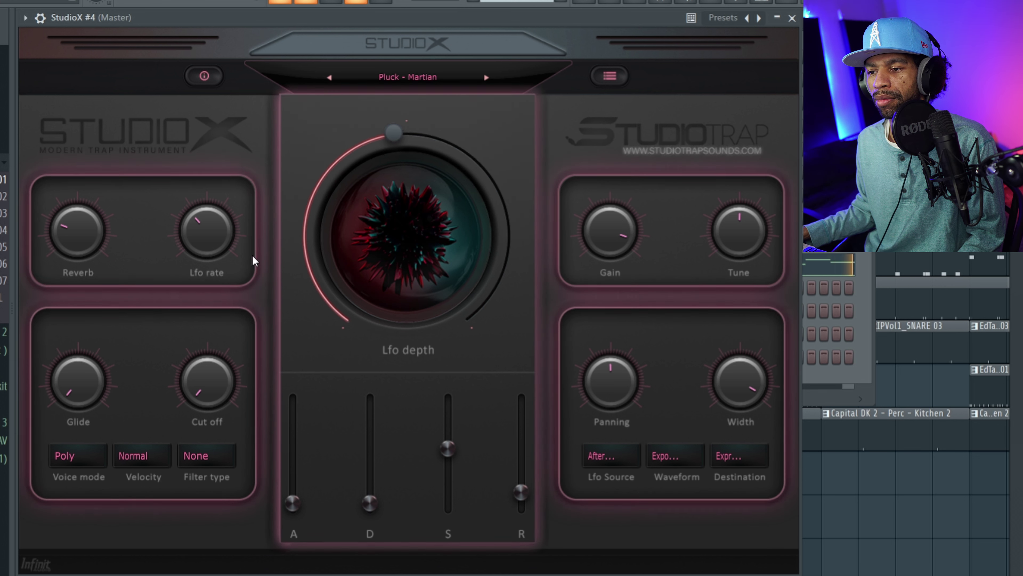
left_click_drag(395, 136, 427, 110)
mouse_move(217, 226)
left_mouse_down()
mouse_move(198, 220)
mouse_move(210, 212)
left_mouse_up()
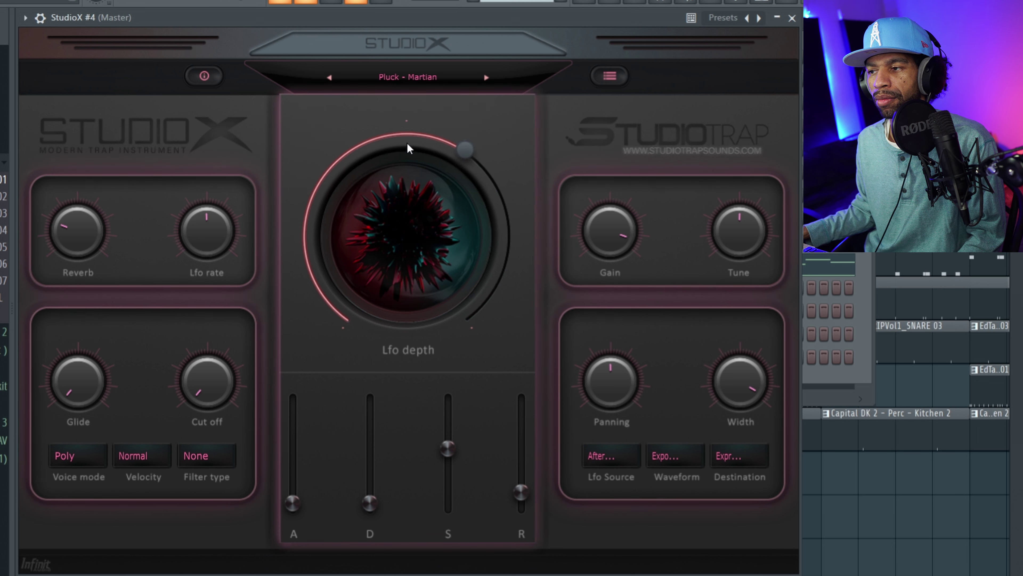
Advance to the Pluck - Pluto preset, try a higher LFO depth, and lower the LFO depth and rate.
left_click(487, 78)
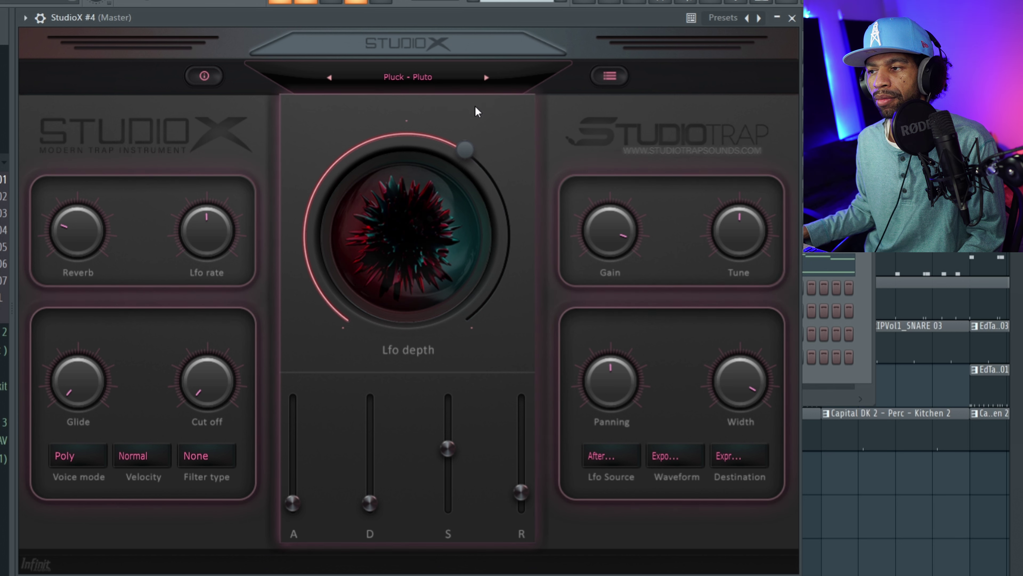
left_click_drag(460, 148, 468, 126)
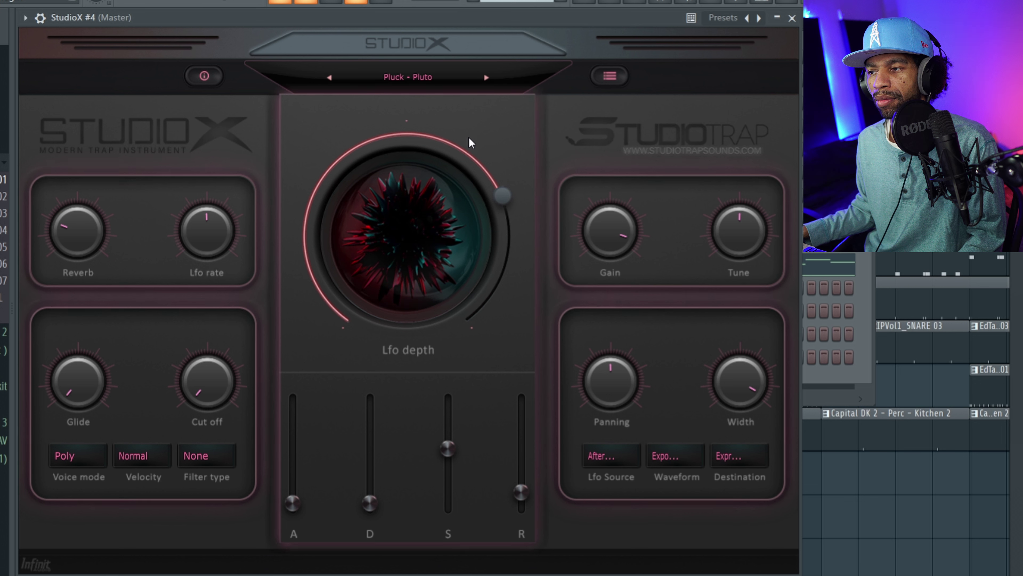
left_click_drag(214, 236, 218, 290)
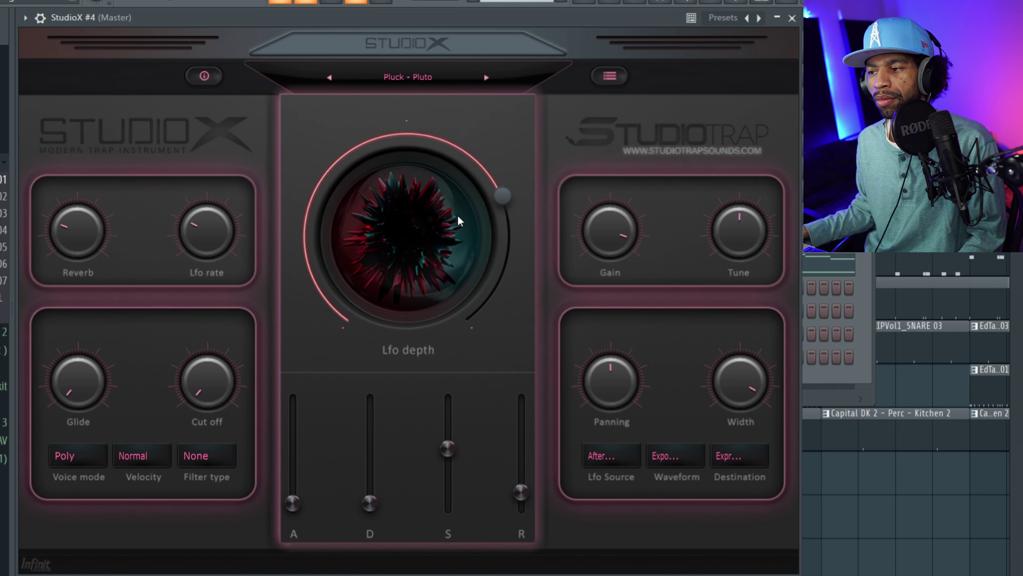
left_click_drag(415, 210, 417, 308)
left_click_drag(201, 233, 197, 236)
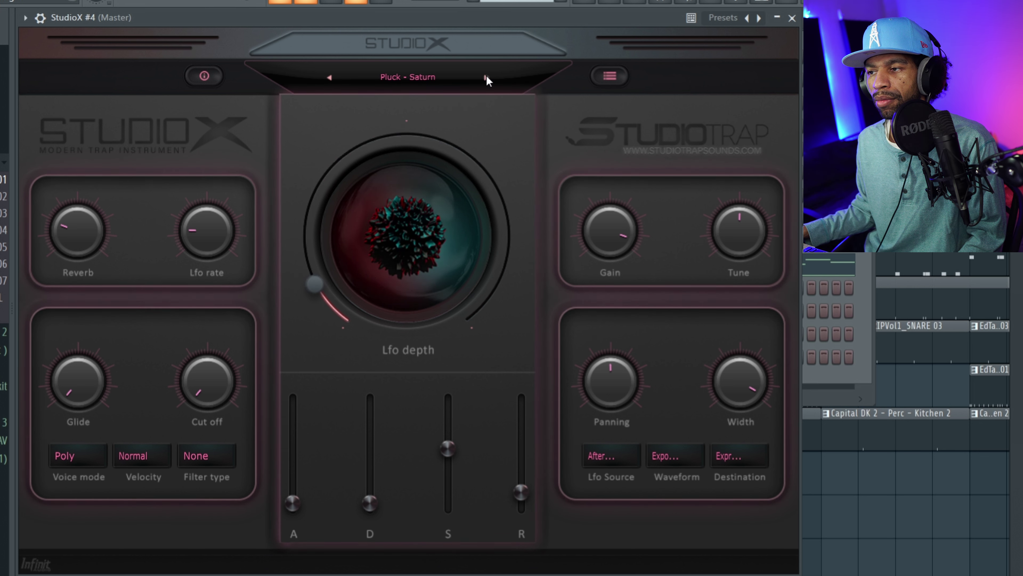
On the Pluck - Saturn preset, raise the LFO depth almost to its midpoint and try higher LFO rate and reverb before lowering both.
left_click_drag(322, 272, 316, 218)
left_click_drag(201, 221, 203, 213)
left_click_drag(93, 189, 109, 156)
mouse_move(93, 224)
left_mouse_down()
mouse_move(86, 212)
mouse_move(80, 221)
left_mouse_up()
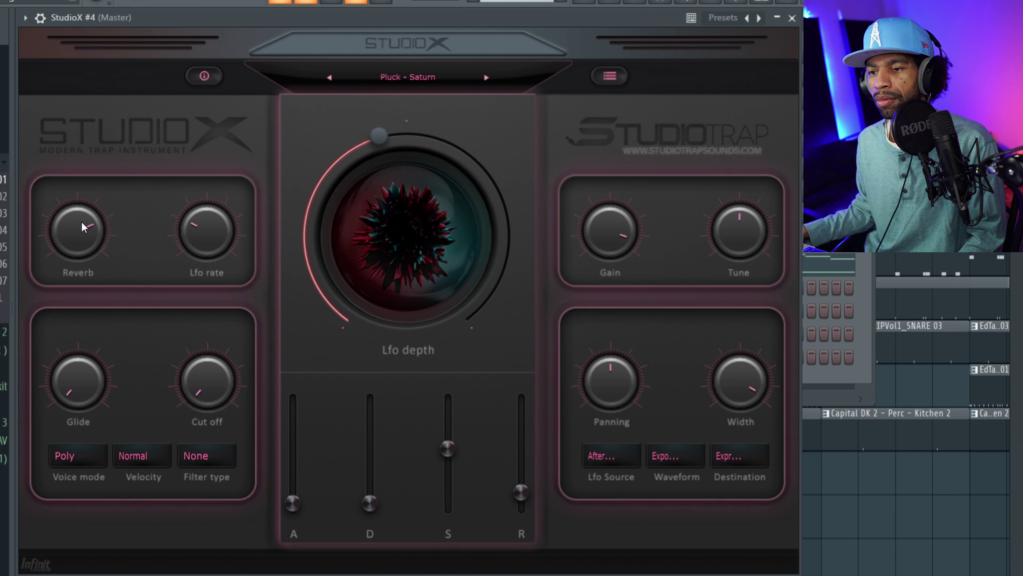
left_click_drag(78, 309, 77, 333)
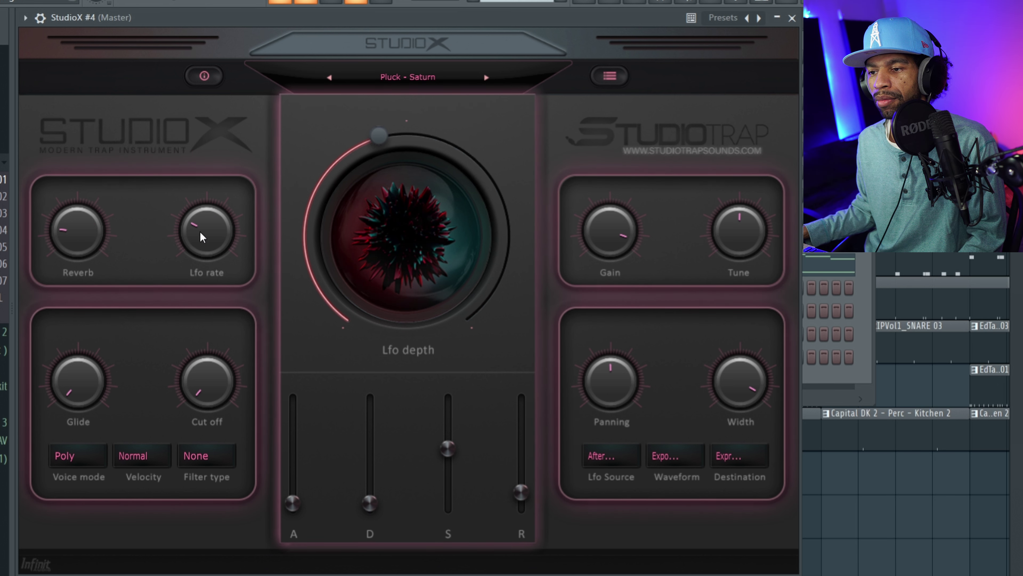
left_click_drag(201, 237, 200, 241)
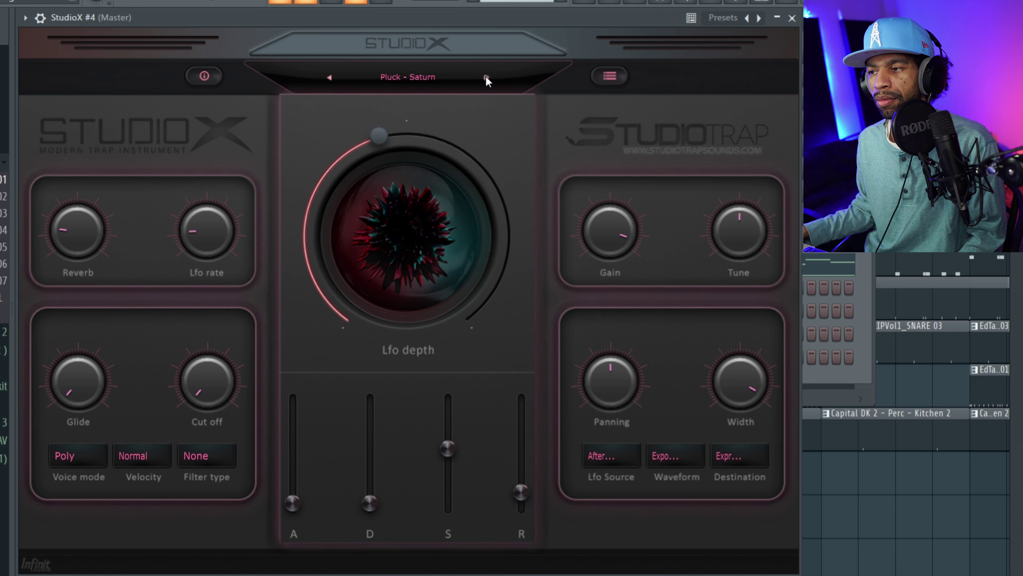
Advance to the Pluck - Solar preset, raise the LFO depth past its midpoint, and set the LFO rate and reverb around their midpoints.
left_click_drag(377, 141, 391, 126)
left_click_drag(199, 219, 212, 201)
left_click_drag(81, 235, 83, 209)
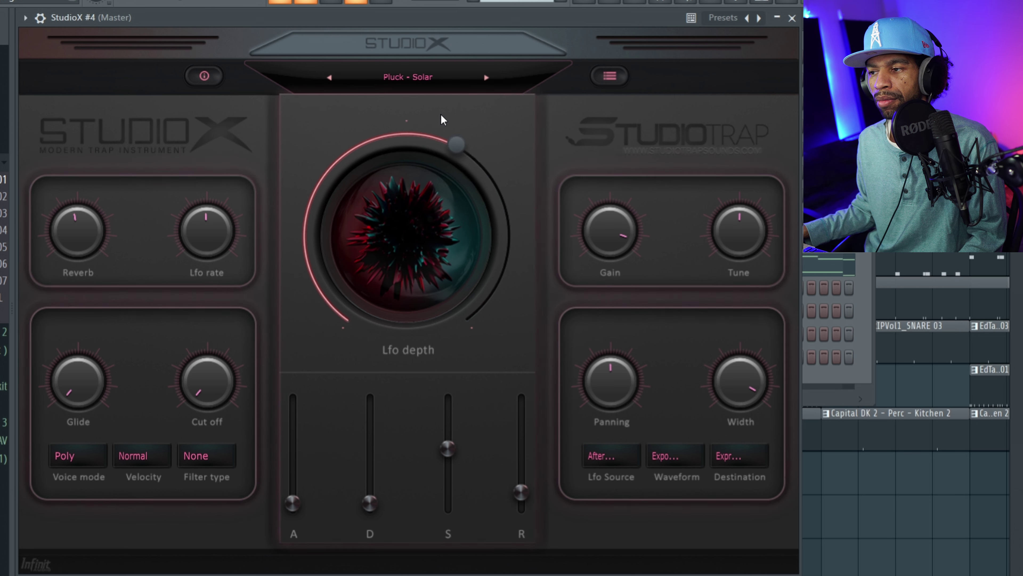
left_click_drag(441, 130, 445, 119)
Advance to the Pluck - Star Power preset, lower the LFO depth and rate, and slightly reduce the reverb.
left_click(486, 77)
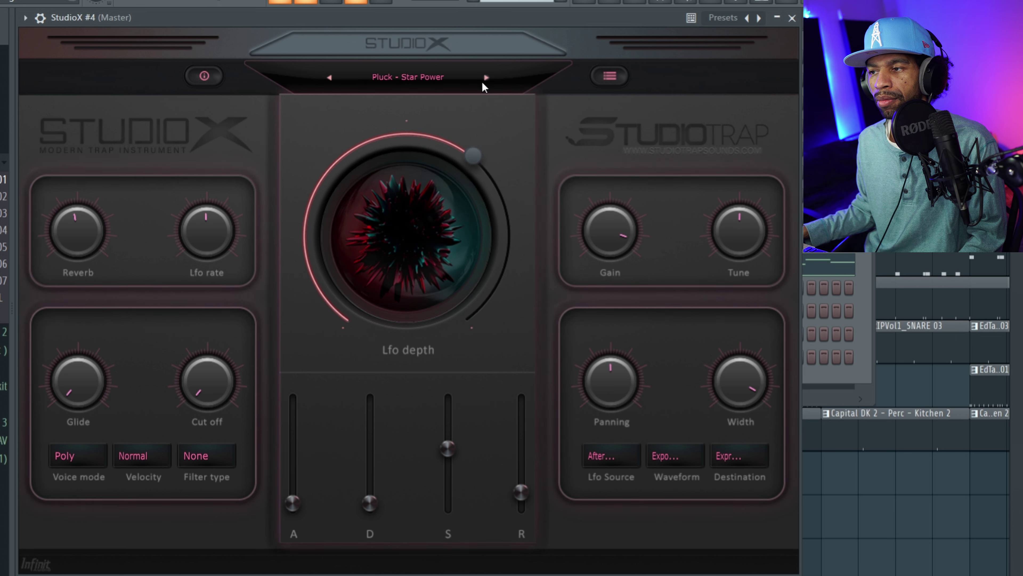
left_click_drag(467, 156, 338, 263)
left_click_drag(217, 235, 204, 254)
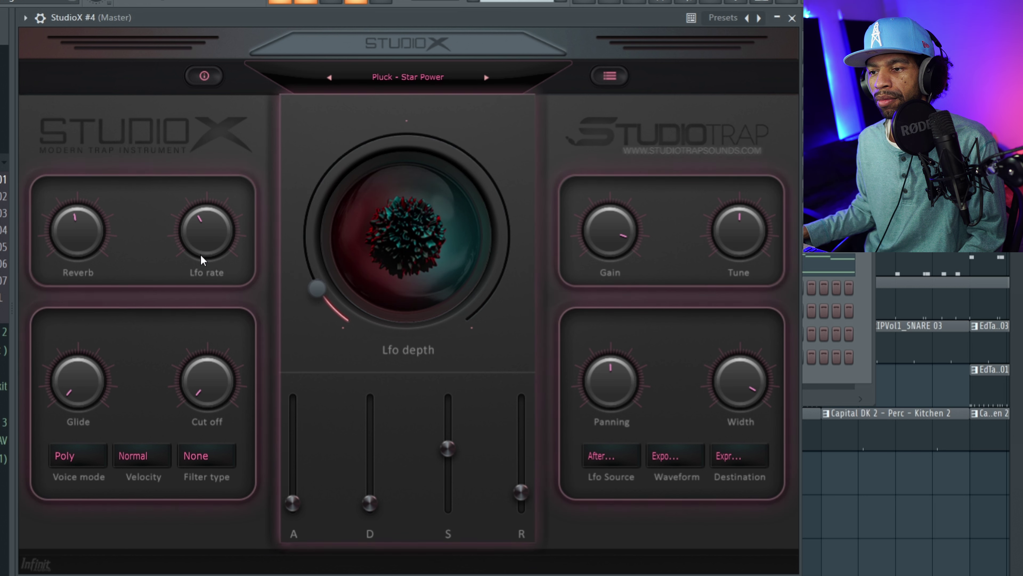
left_click_drag(84, 234, 80, 231)
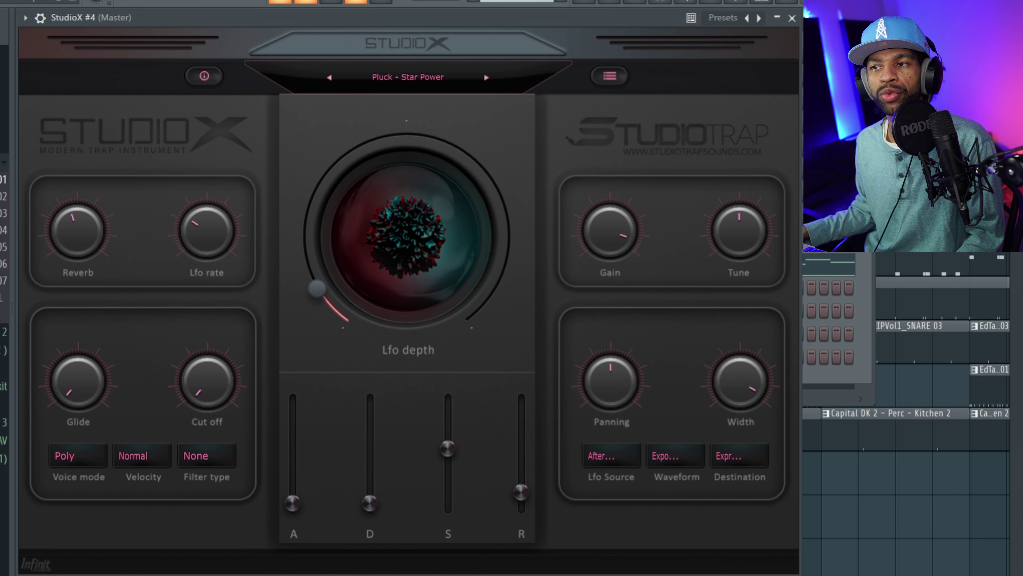
Review the list of pluck presets and switch the sound category to Pads.
left_click(423, 89)
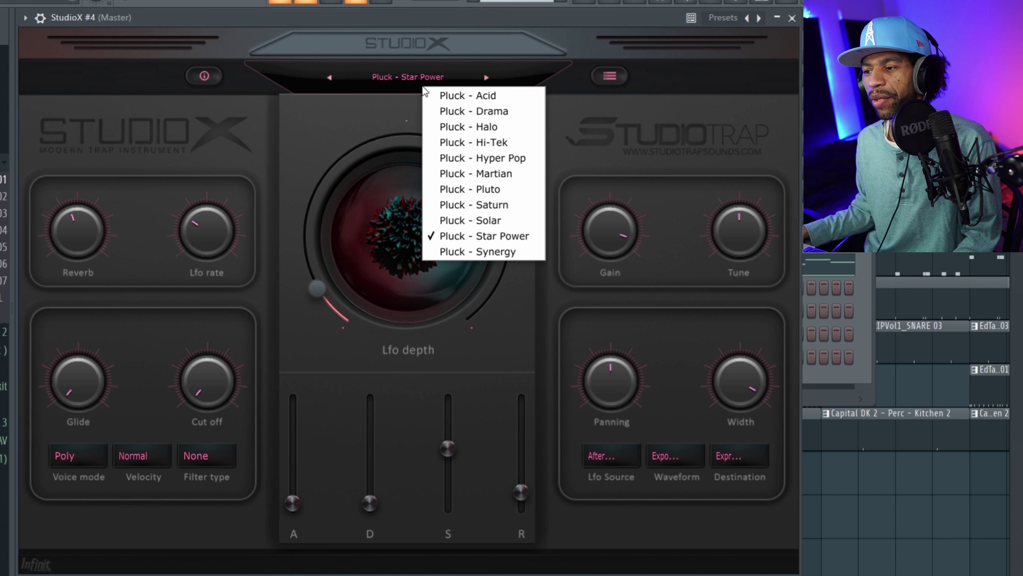
left_click(606, 76)
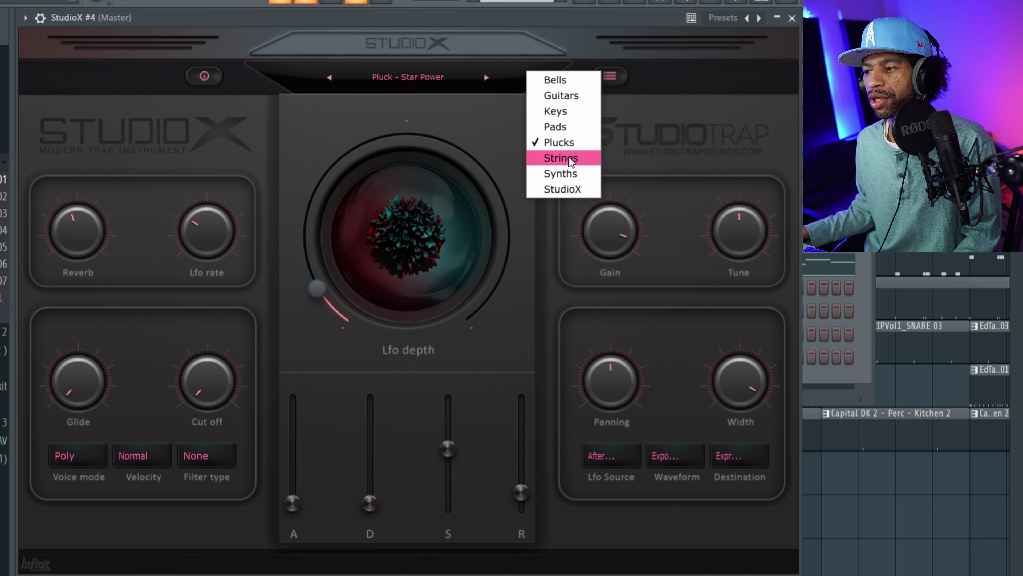
left_click(559, 132)
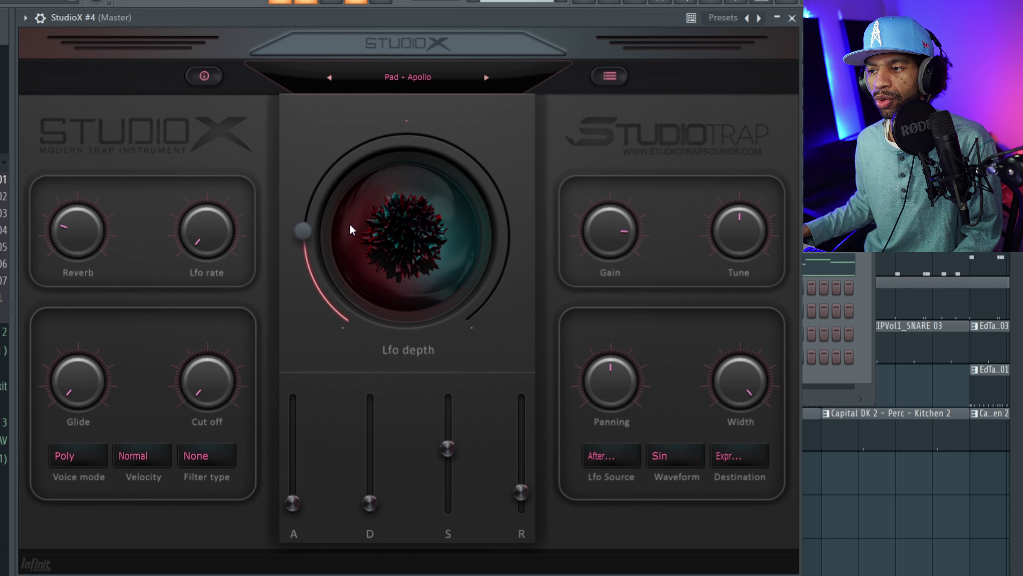
On the Pad - Apollo preset, try minimum LFO depth, raise the depth to about its midpoint, and increase the LFO rate and reverb.
left_click_drag(305, 229, 218, 316)
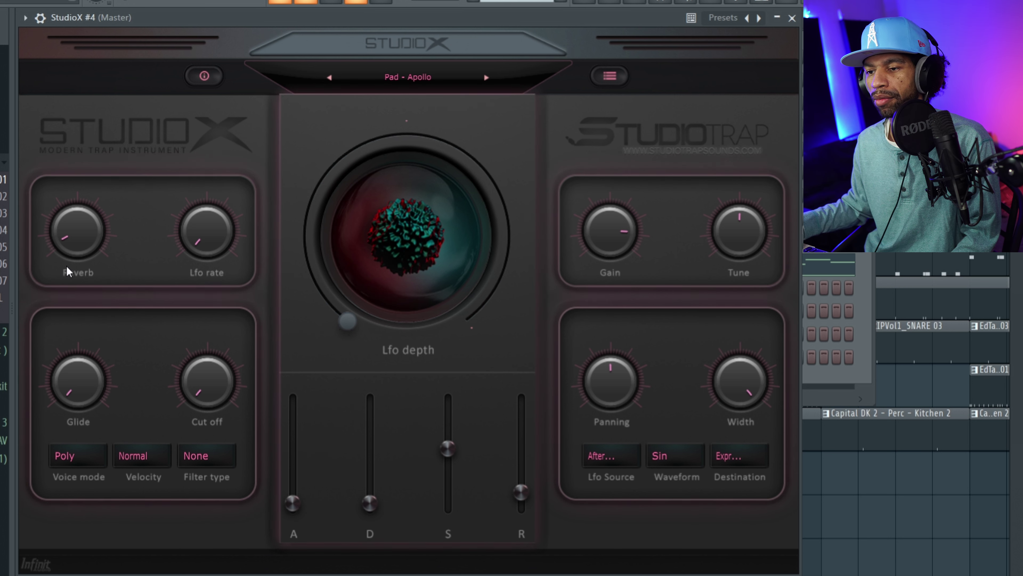
left_click_drag(342, 321, 217, 176)
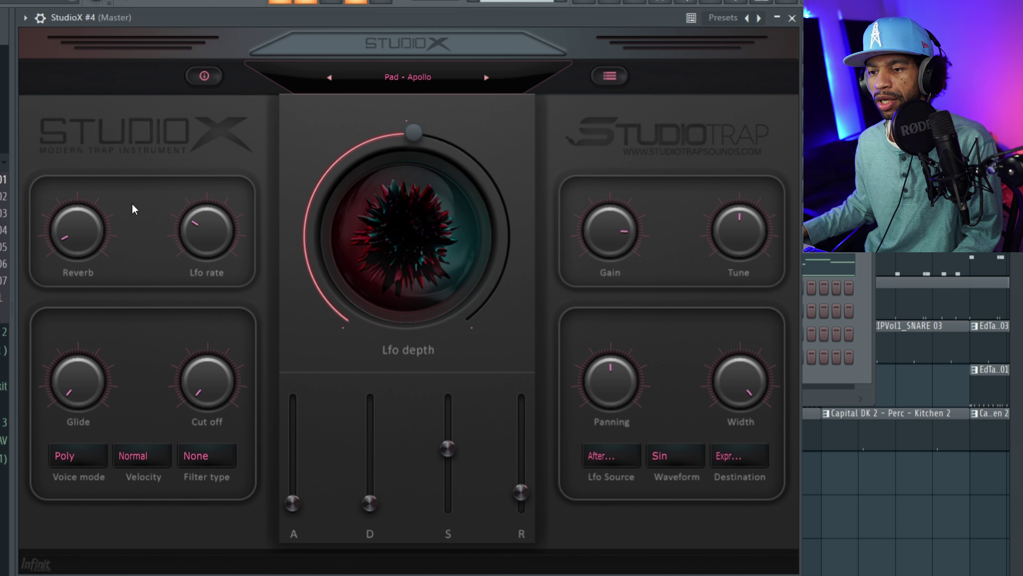
left_click_drag(79, 200, 88, 198)
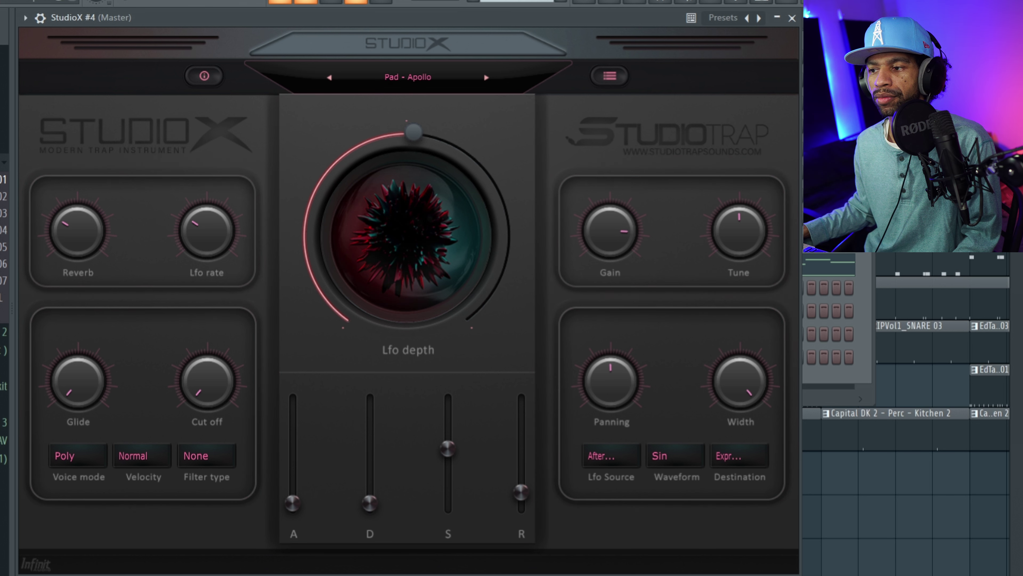
Advance to the Pad - Bizzare preset, try minimum LFO depth and rate, and raise the LFO depth close to maximum.
left_click(486, 77)
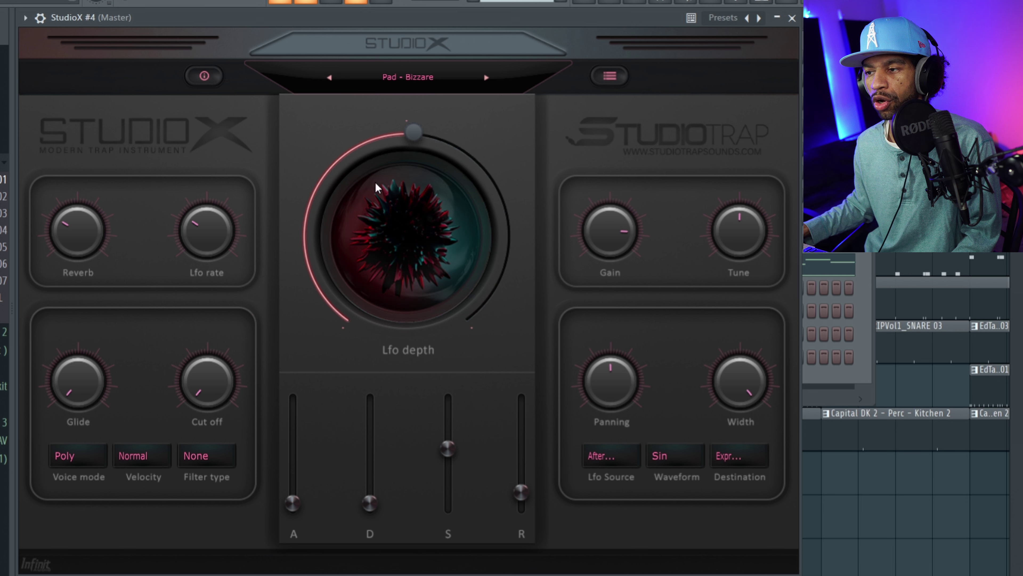
left_click_drag(408, 134, 223, 260)
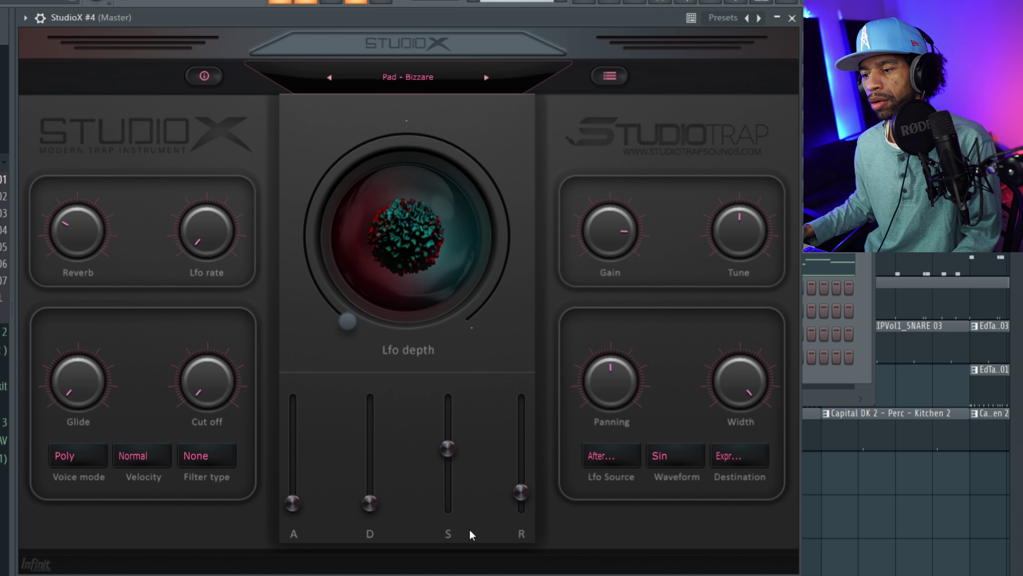
left_click_drag(379, 335, 213, 202)
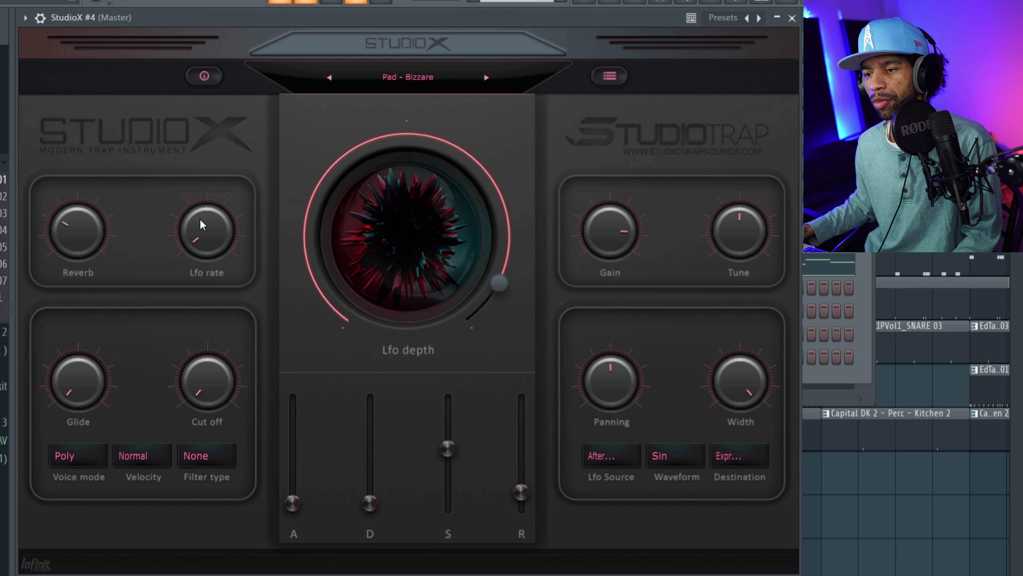
Advance to the Pad - Fantasy preset, try minimum LFO depth and rate, and raise the depth just past its midpoint with a faster rate.
left_click_drag(439, 150, 414, 213)
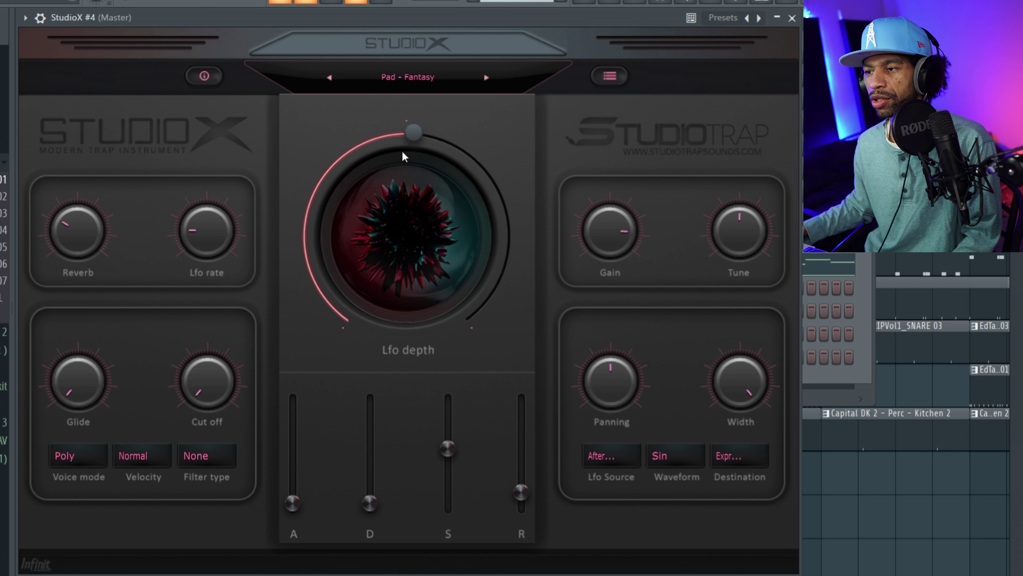
left_click_drag(408, 140, 344, 275)
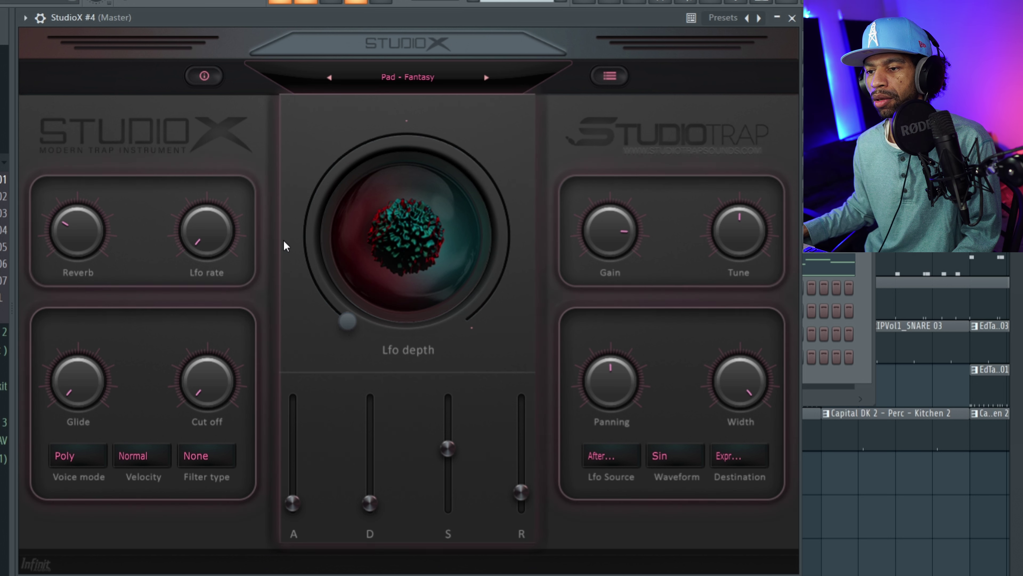
left_click_drag(338, 324, 330, 208)
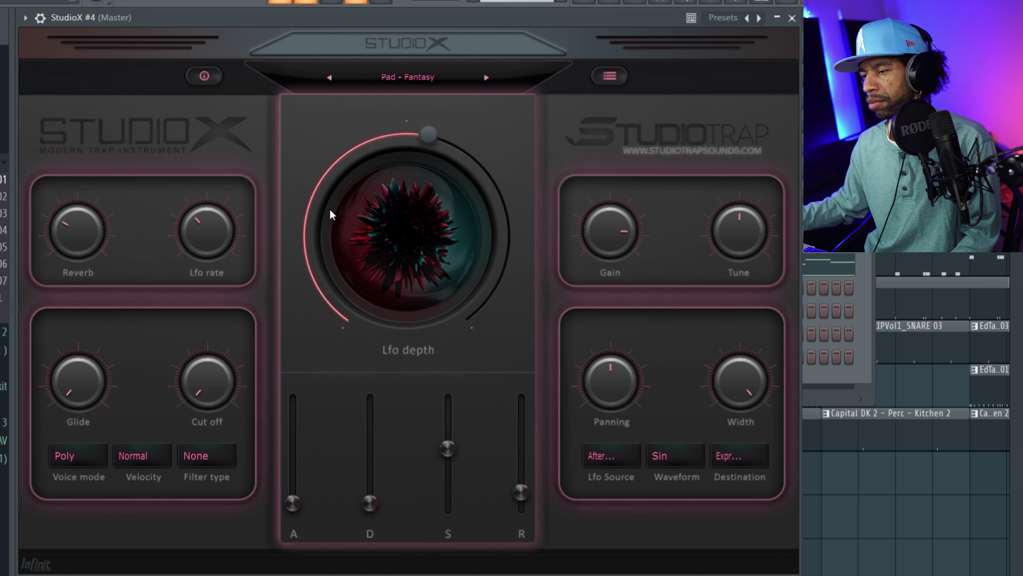
Advance to the Pad - Flute preset and lower the LFO depth and rate.
left_click(485, 78)
left_click_drag(426, 133, 400, 201)
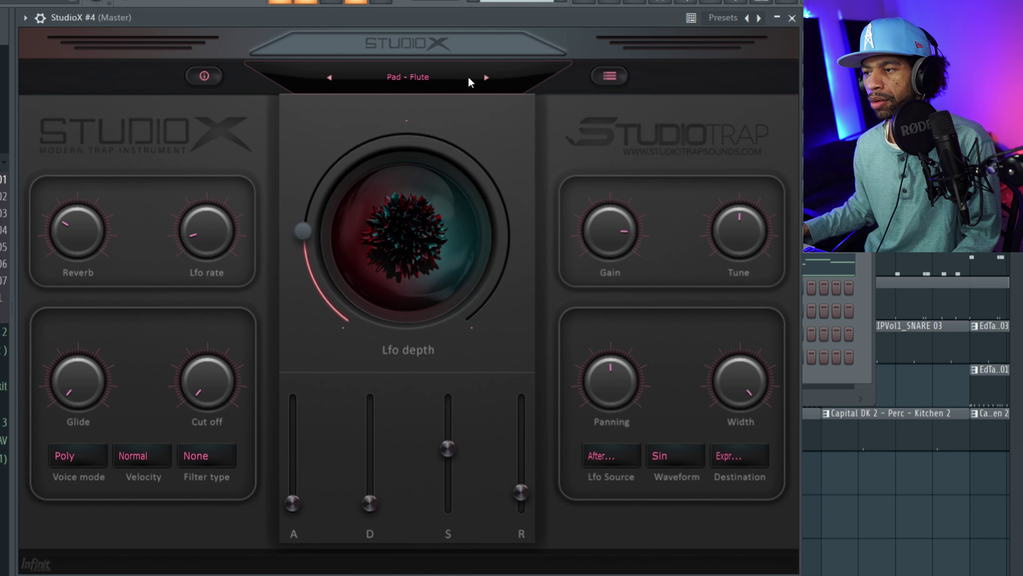
Audition the Pad presets Matrix, Metro, Nova, Ovo and Oxygen in turn.
left_click(486, 77)
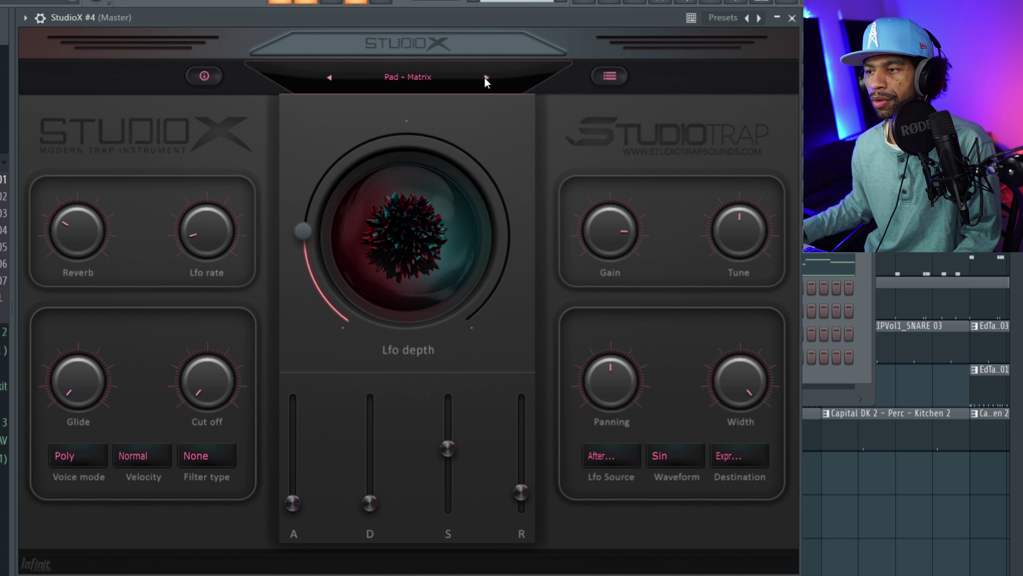
left_click(487, 77)
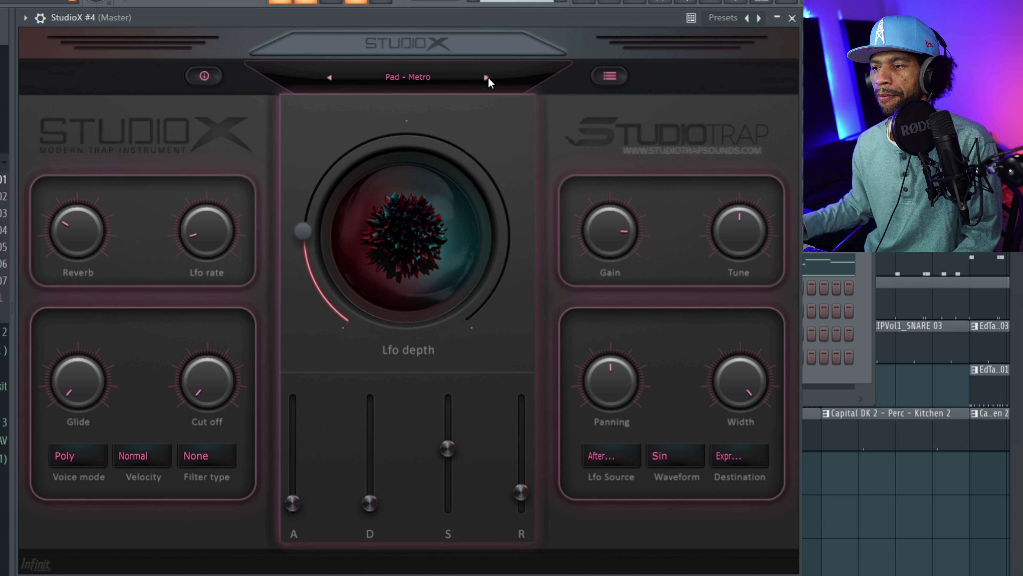
left_click(487, 77)
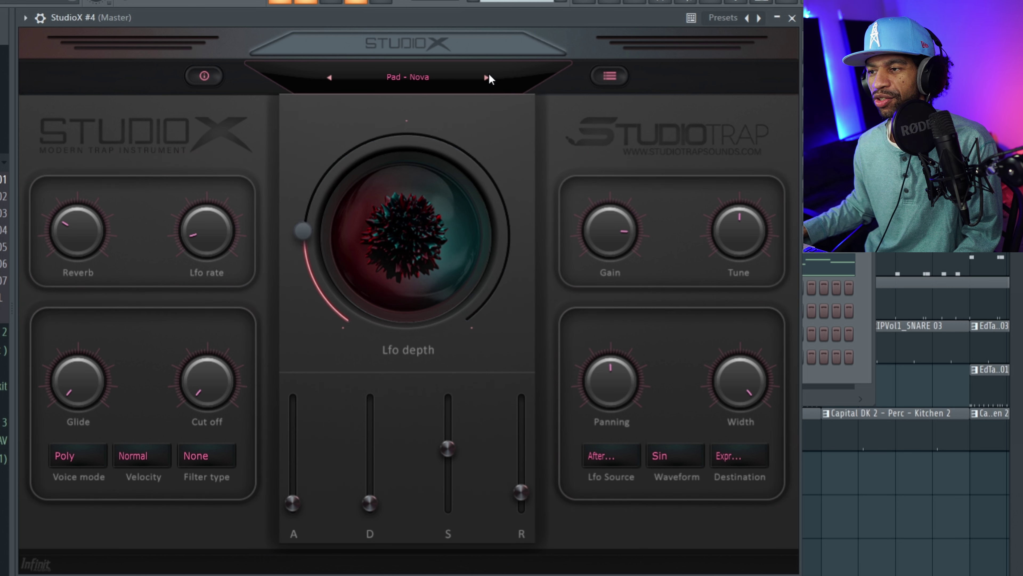
left_click(486, 78)
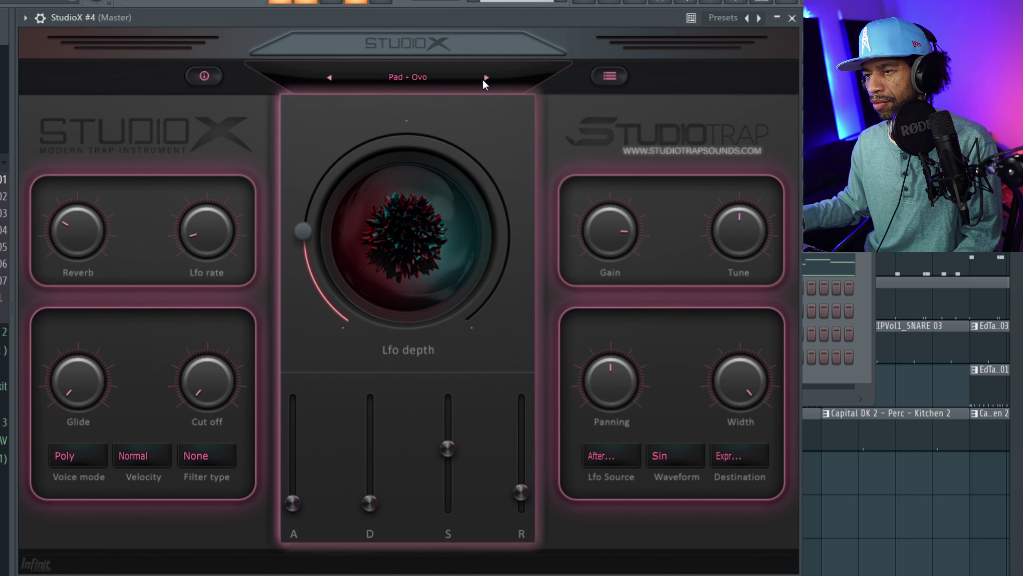
left_click(484, 78)
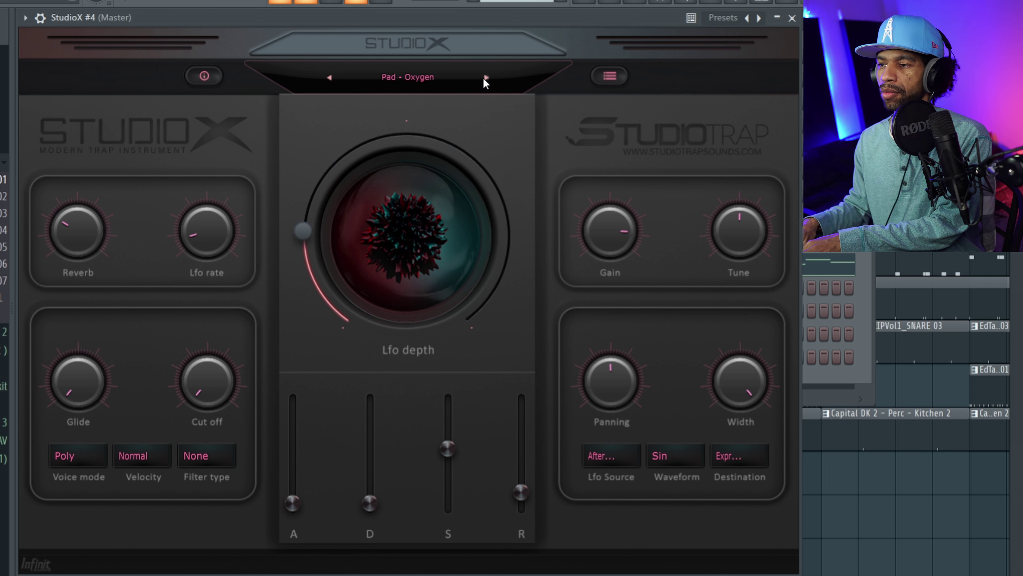
Switch to the Guitars category and, on Guitar - Ambition, raise the reverb and LFO rate and try a higher LFO depth before reducing it.
left_click(604, 76)
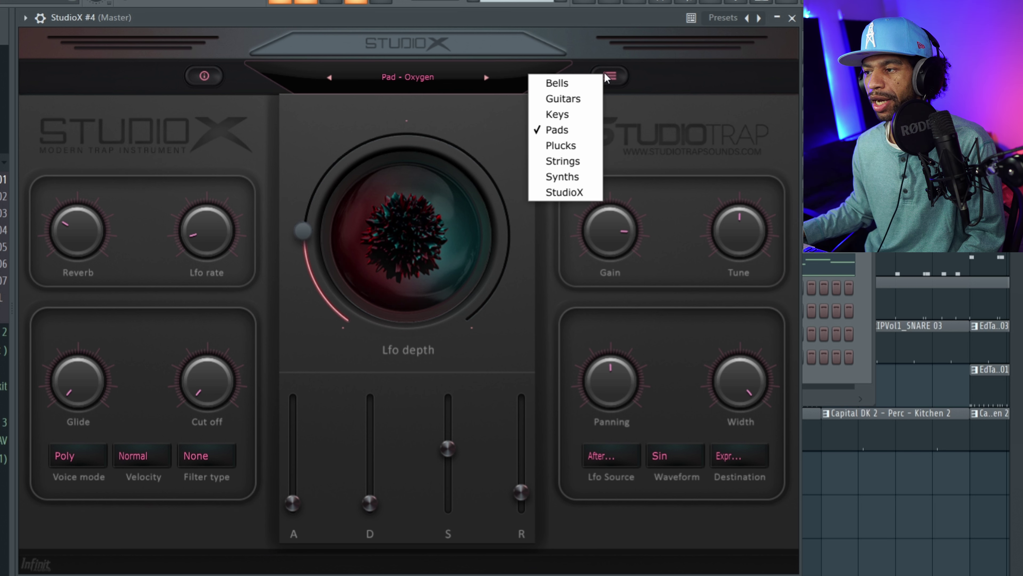
left_click(585, 100)
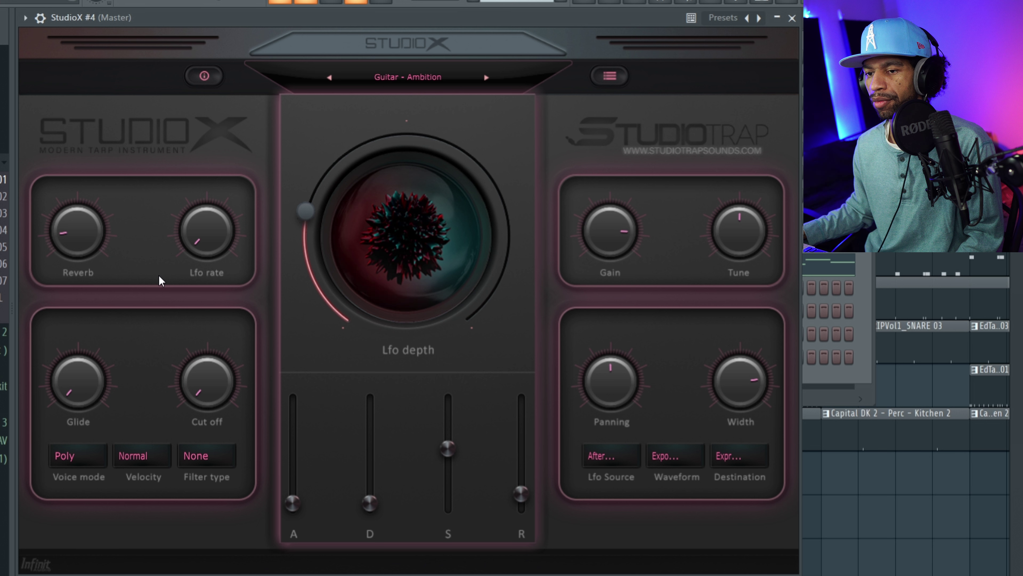
mouse_move(72, 234)
left_mouse_down()
mouse_move(90, 200)
mouse_move(81, 224)
left_mouse_up()
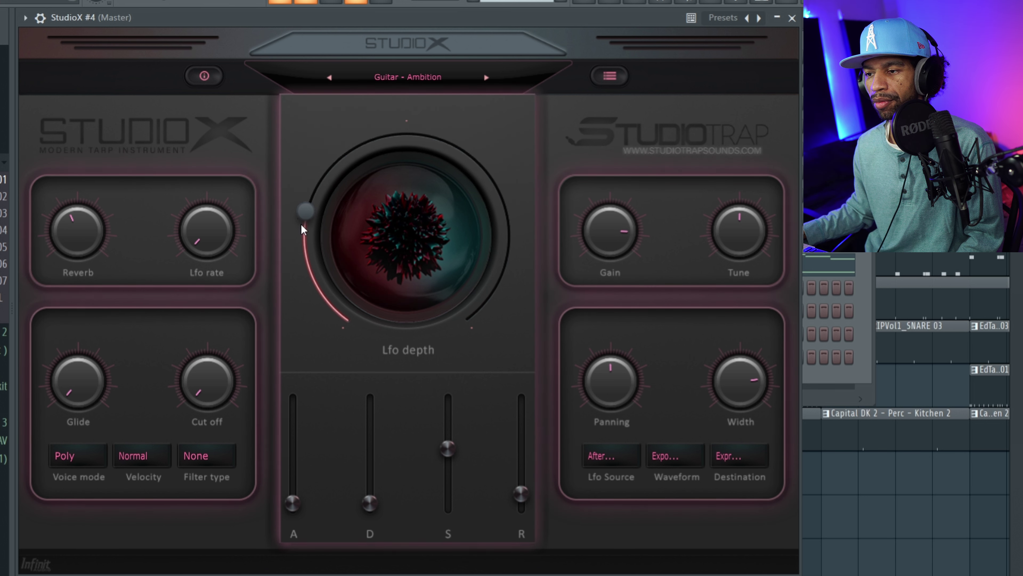
left_click_drag(305, 211, 332, 168)
left_click_drag(200, 234, 209, 200)
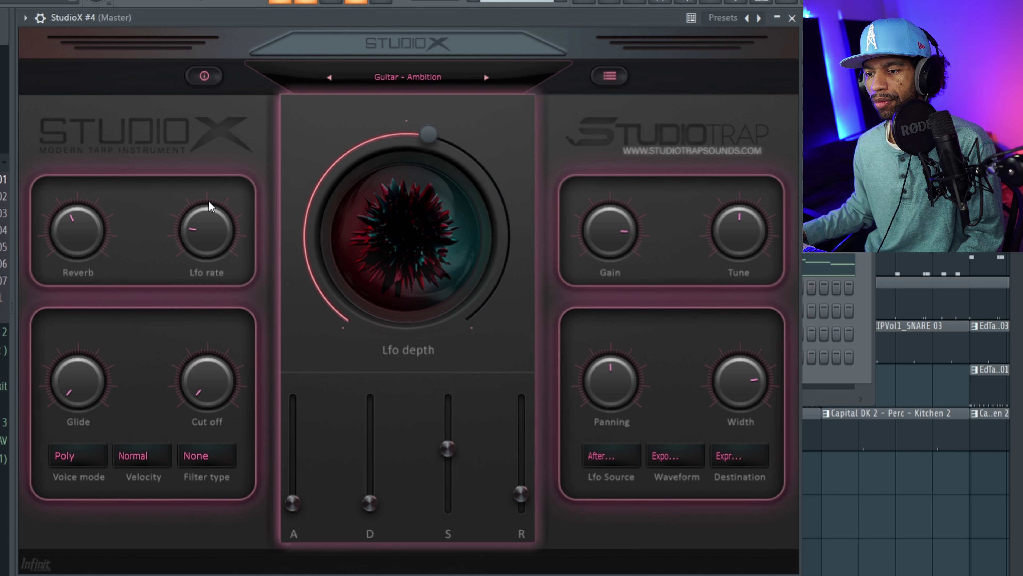
left_click_drag(433, 129, 364, 182)
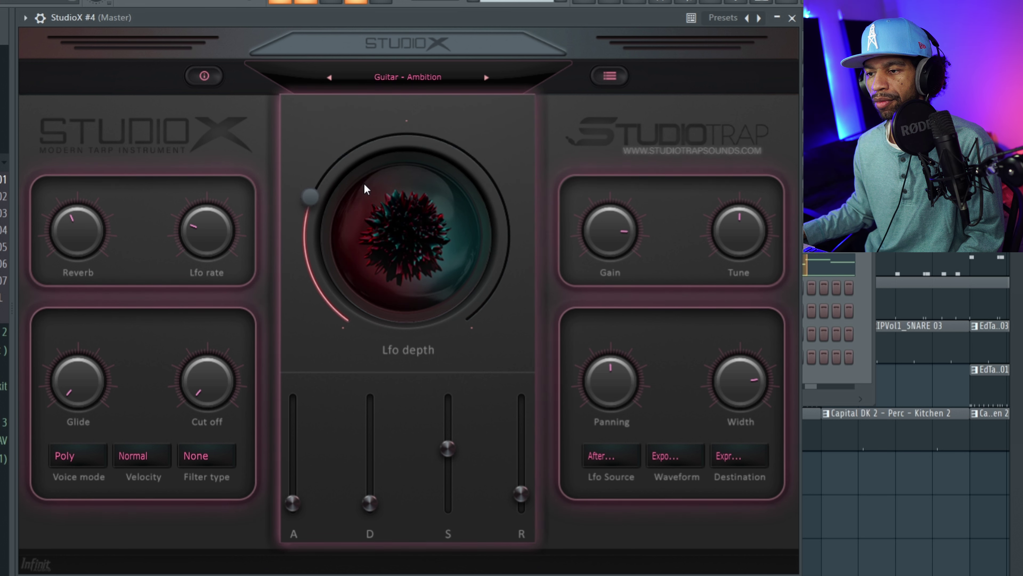
Advance to the Guitar - Drip preset and lower the LFO depth, LFO rate and reverb.
left_click(487, 77)
left_click_drag(314, 206, 313, 242)
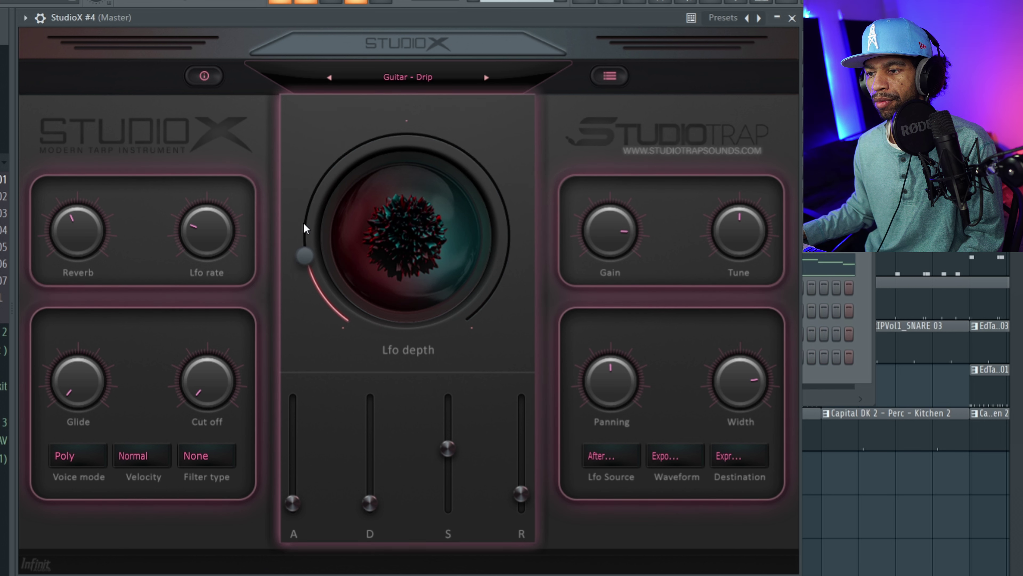
left_click_drag(209, 241, 205, 252)
left_click_drag(78, 232, 68, 264)
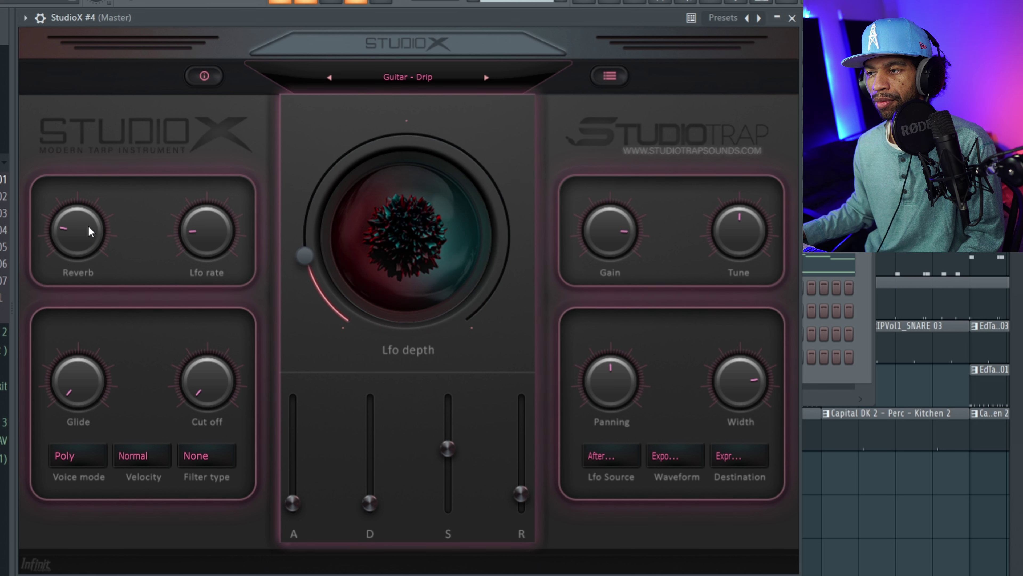
Advance to the Guitar - Gunna preset and raise the LFO depth, reverb and LFO rate.
left_click(486, 79)
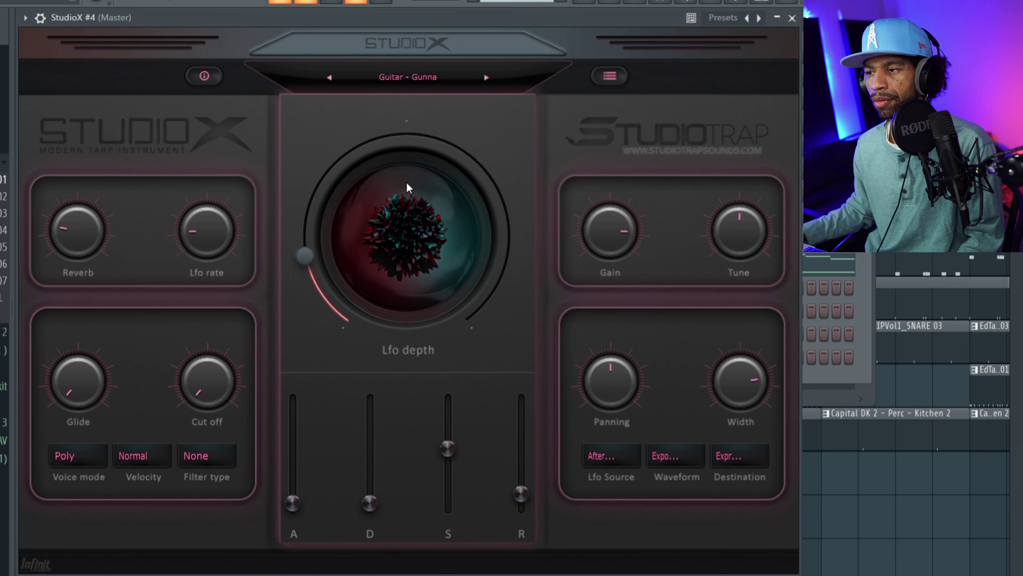
left_click_drag(310, 254, 314, 222)
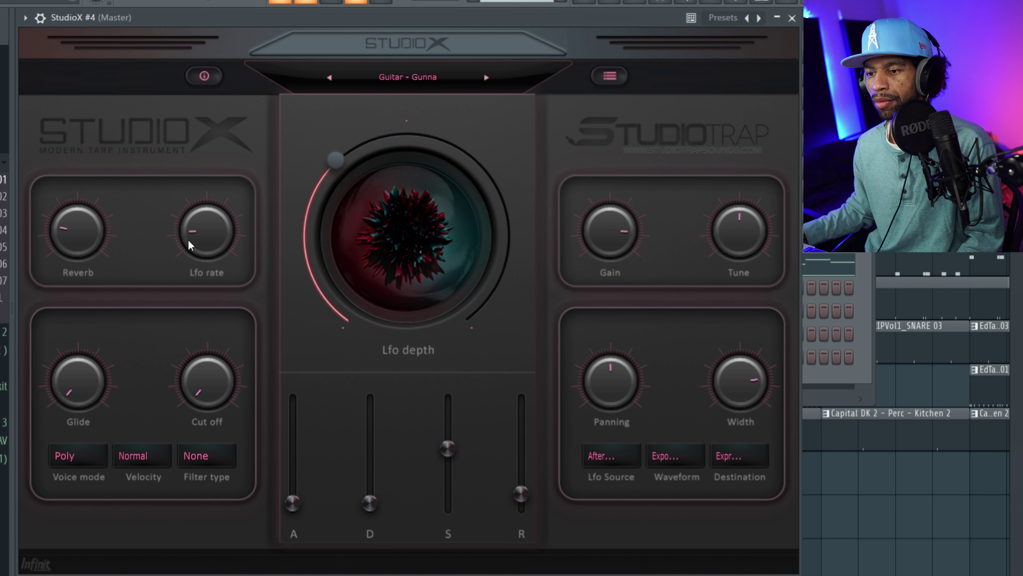
mouse_move(75, 233)
left_mouse_down()
mouse_move(96, 205)
mouse_move(77, 226)
left_mouse_up()
left_click_drag(201, 235, 204, 218)
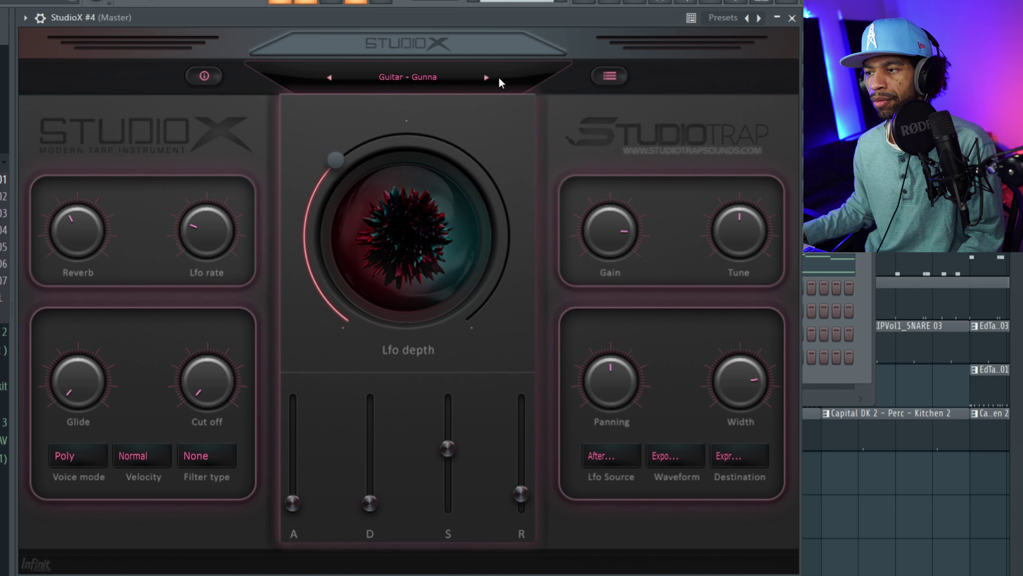
Advance to the Guitar - Juice preset and lower the LFO depth, LFO rate and reverb.
left_click(486, 79)
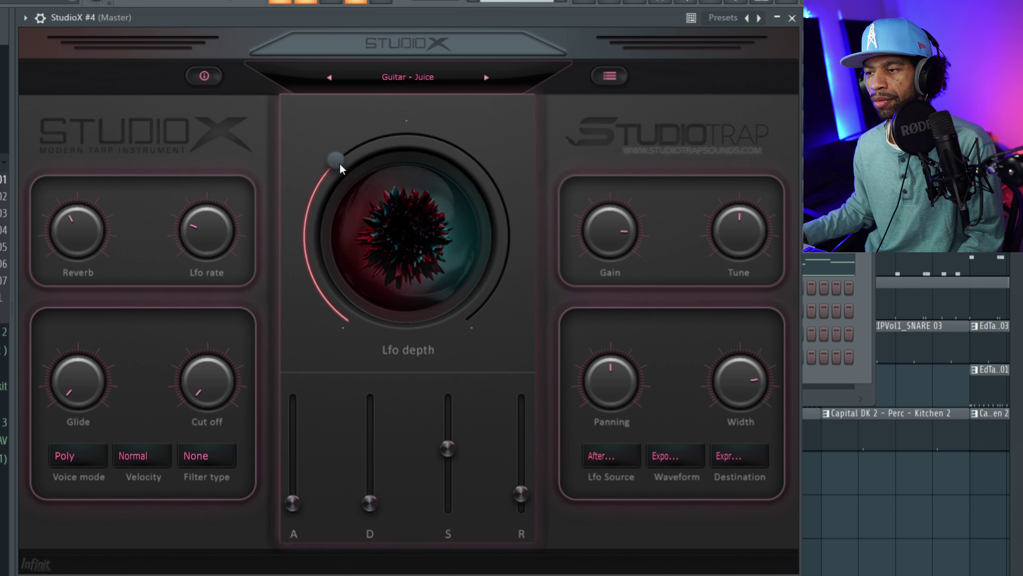
left_click_drag(338, 161, 302, 185)
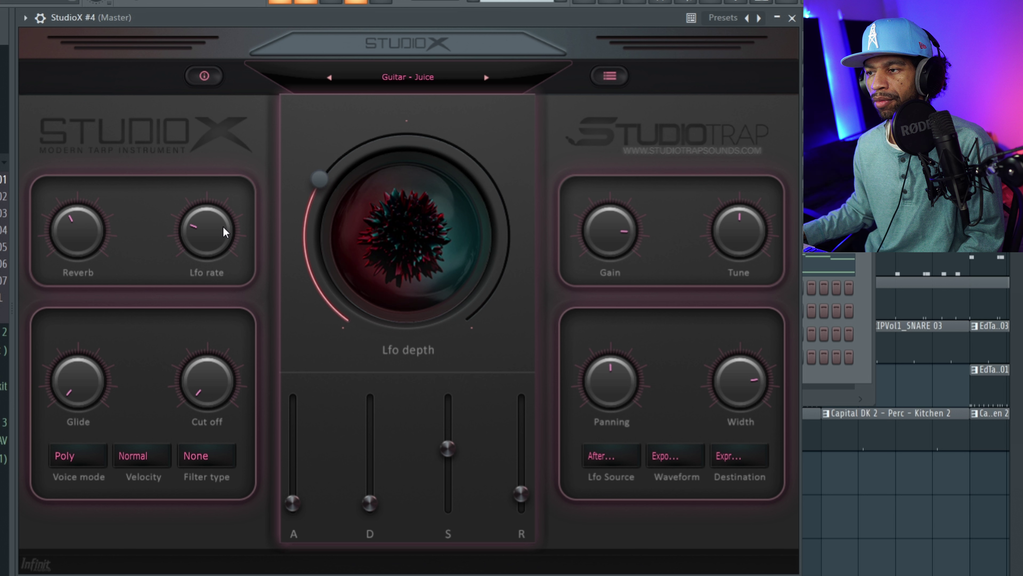
left_click_drag(206, 233, 188, 270)
left_click_drag(336, 182, 307, 275)
left_click_drag(75, 237, 50, 286)
Advance to the Guitar - Metaverse preset and raise the LFO depth, LFO rate and reverb.
left_click(487, 77)
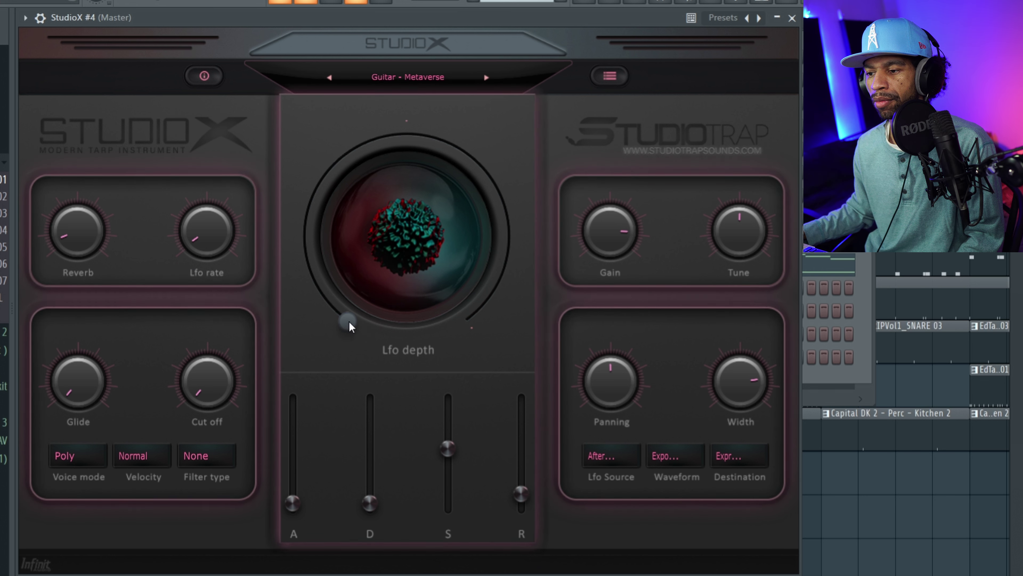
left_click_drag(348, 321, 324, 233)
left_click_drag(206, 239, 205, 211)
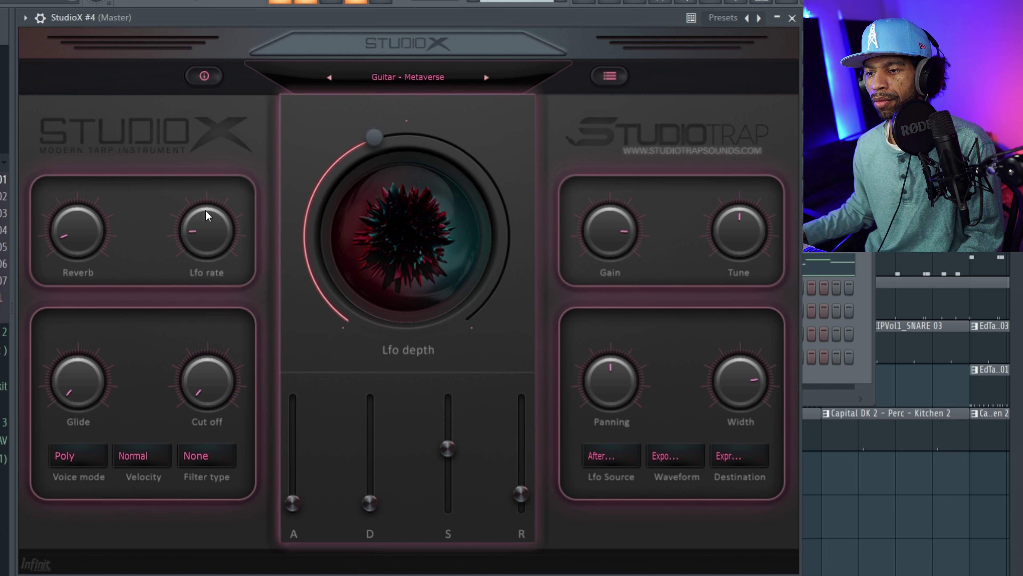
left_click_drag(79, 213, 105, 188)
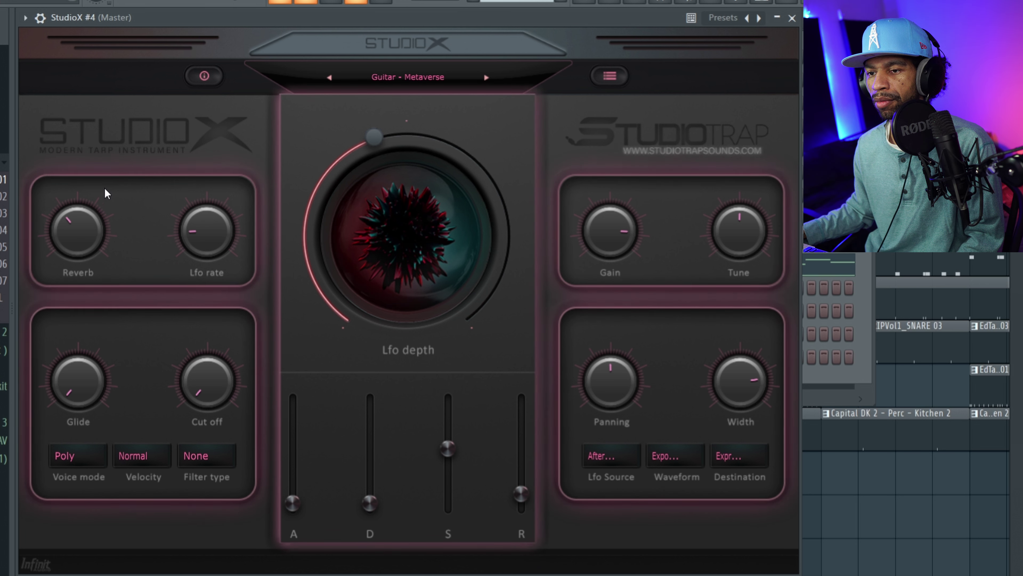
Advance to Guitar - Rockstar, lower its LFO depth, and audition the Guitar presets Sauce and Slime.
left_click(486, 78)
left_click_drag(370, 133, 266, 210)
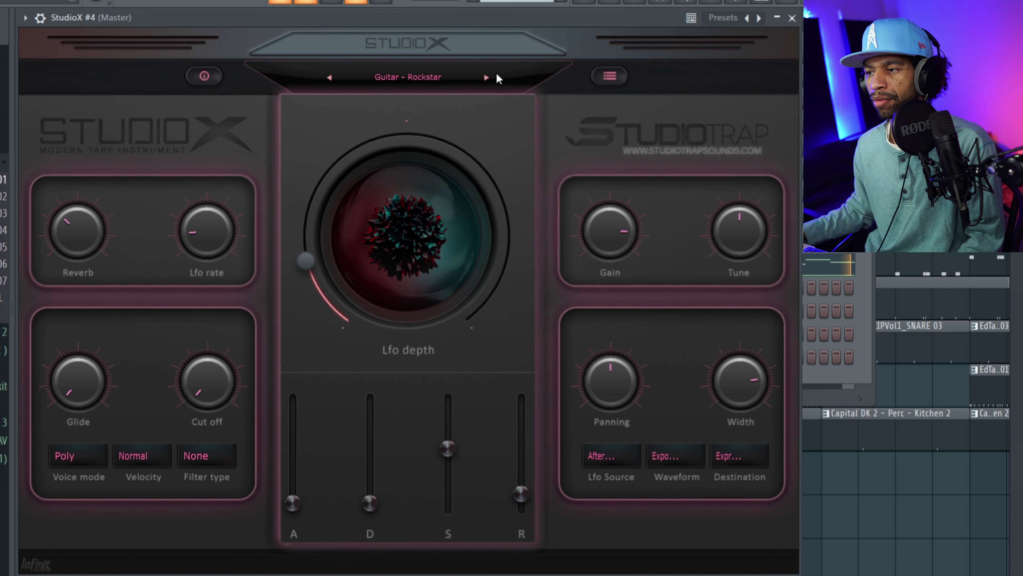
left_click(486, 78)
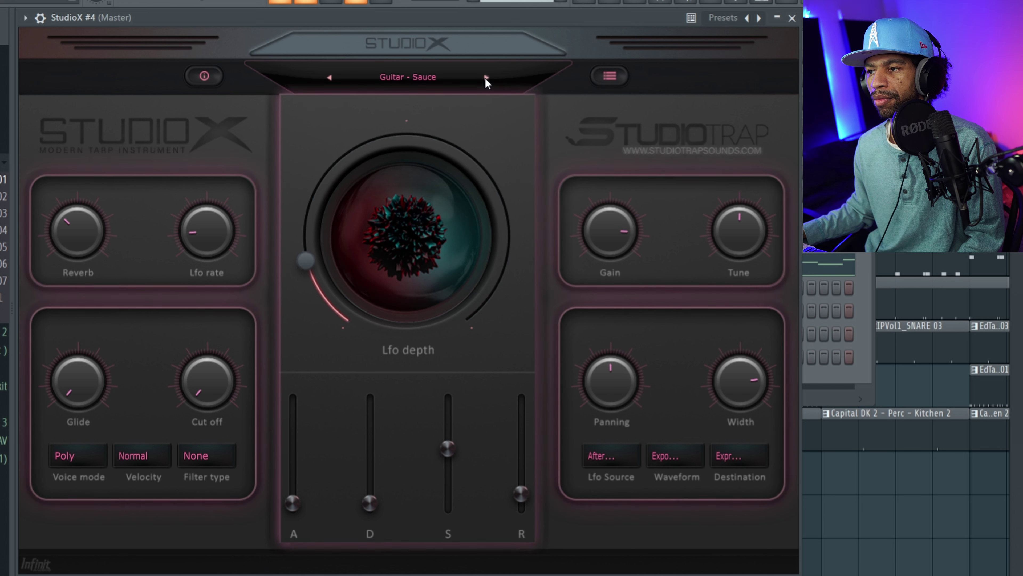
left_click(486, 79)
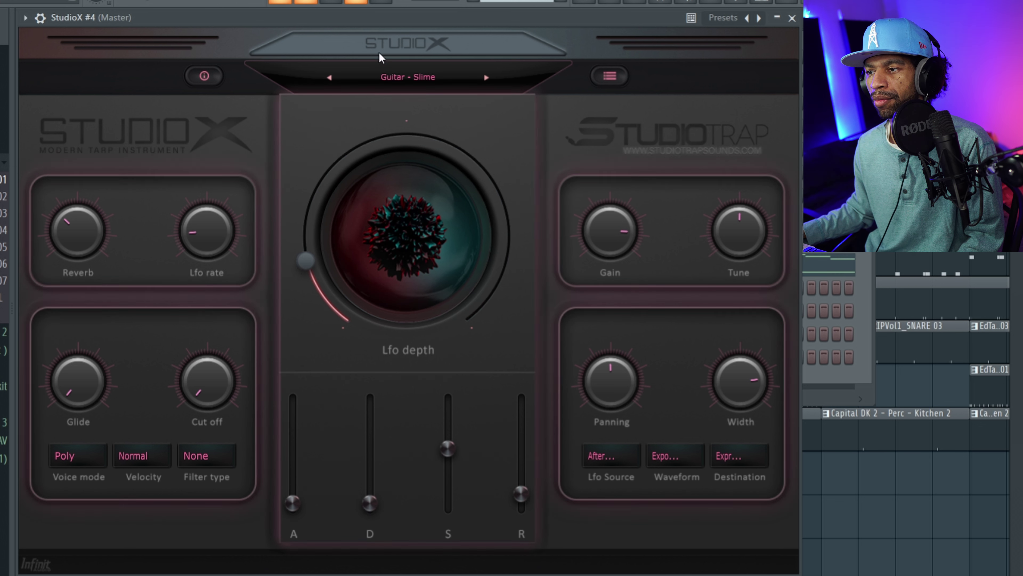
Switch to the Synths category and play the StudioX #4 pattern to audition Synth - Arcade.
left_click(607, 76)
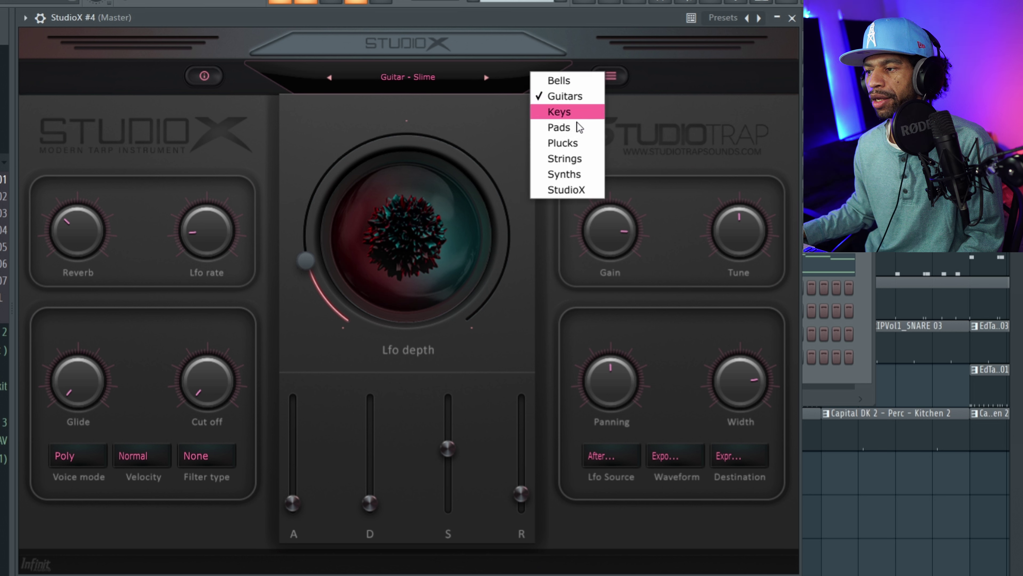
left_click(569, 174)
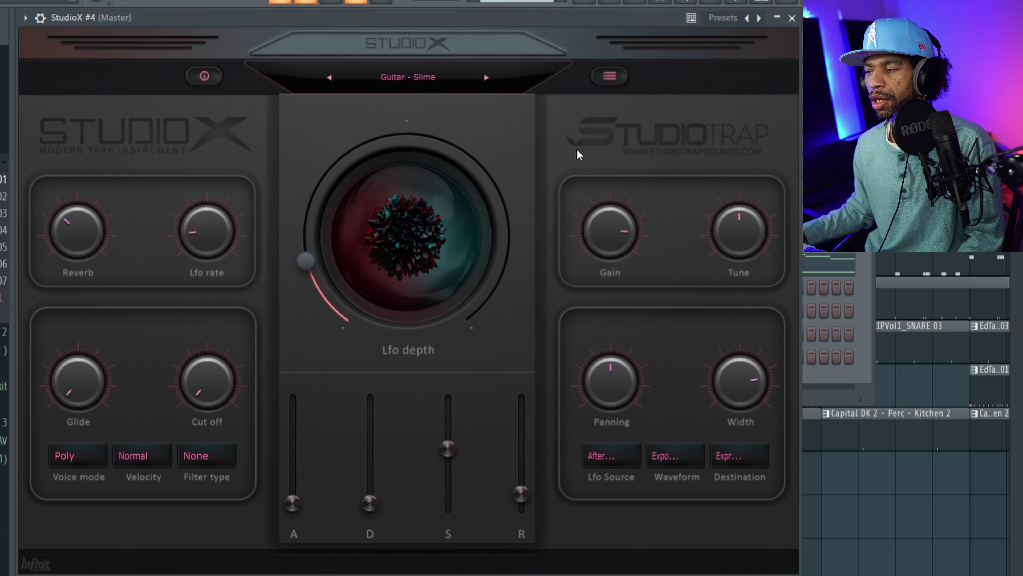
key("F6")
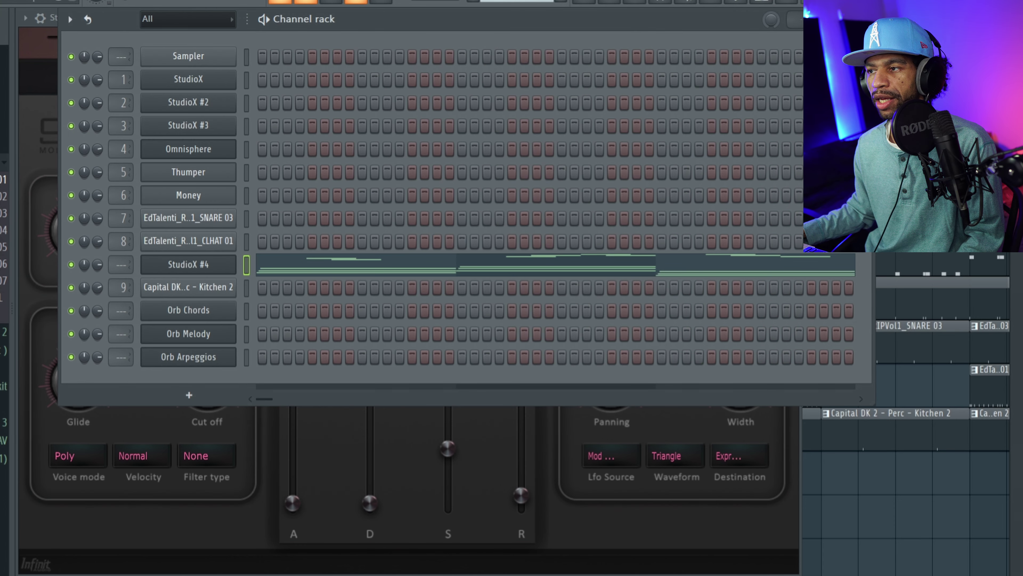
left_click(350, 2)
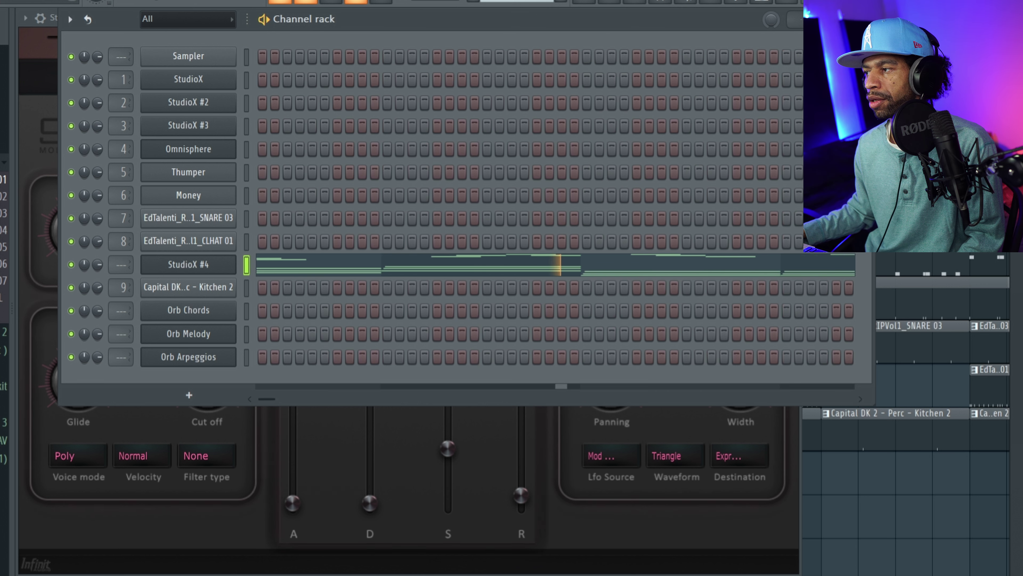
key("F6")
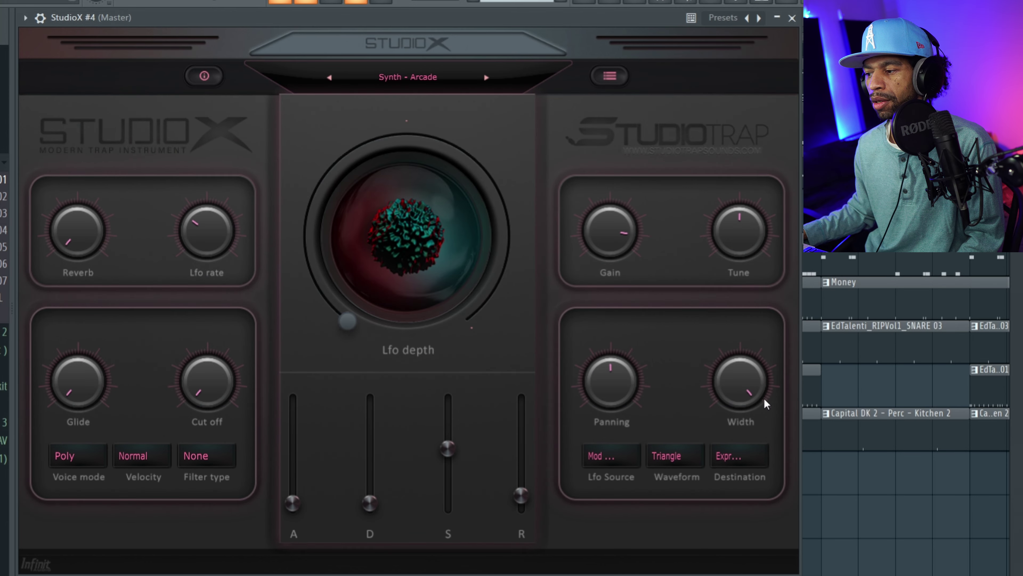
On Synth - Arcade, reduce the width and set the voice mode to Mono.
left_click_drag(735, 413, 731, 420)
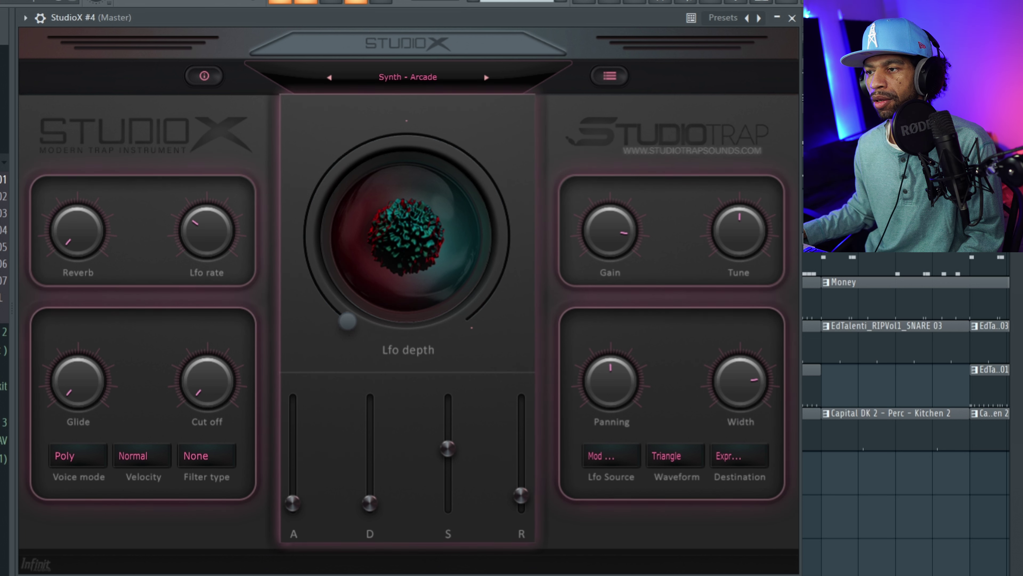
left_click(76, 451)
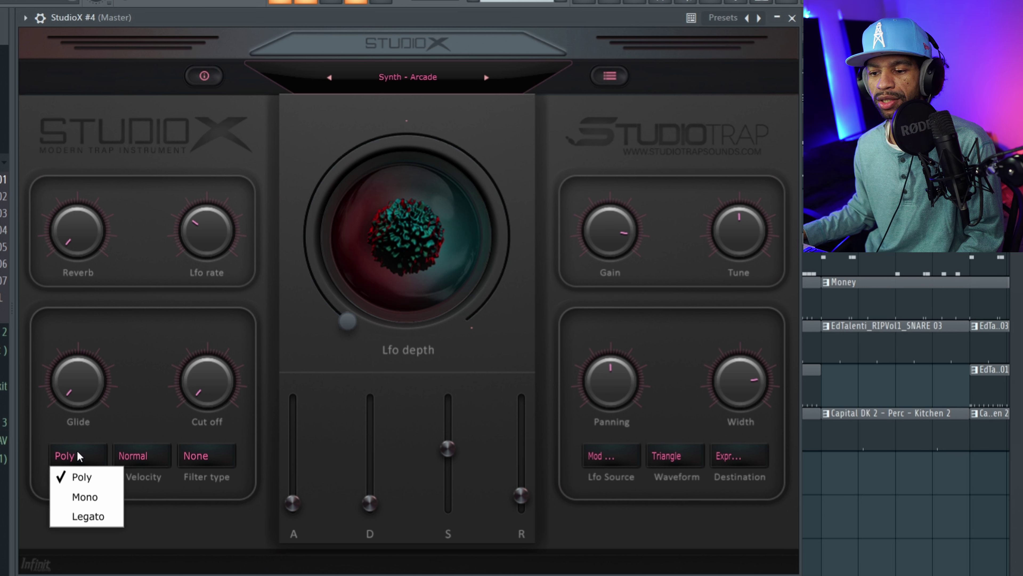
left_click(74, 502)
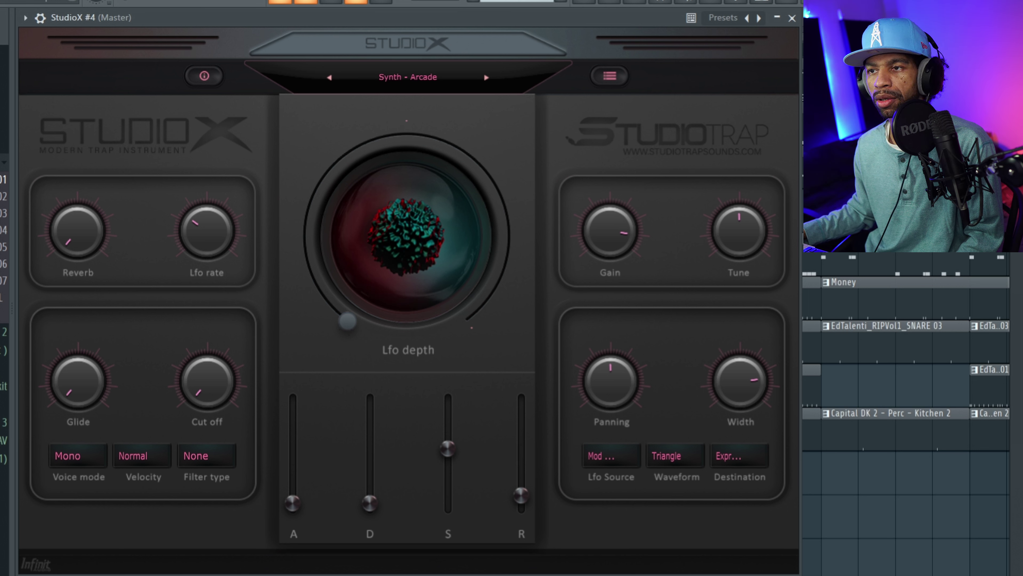
Raise the reverb to just past its midpoint and change the voice mode to Legato.
left_click(75, 461)
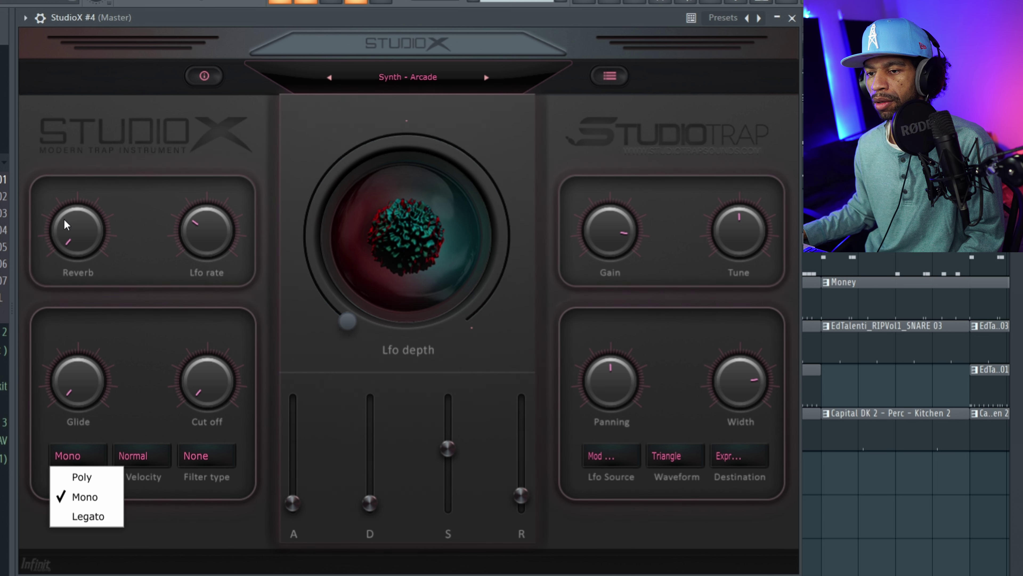
left_click_drag(64, 216, 63, 208)
scroll(79, 207, "up", 2)
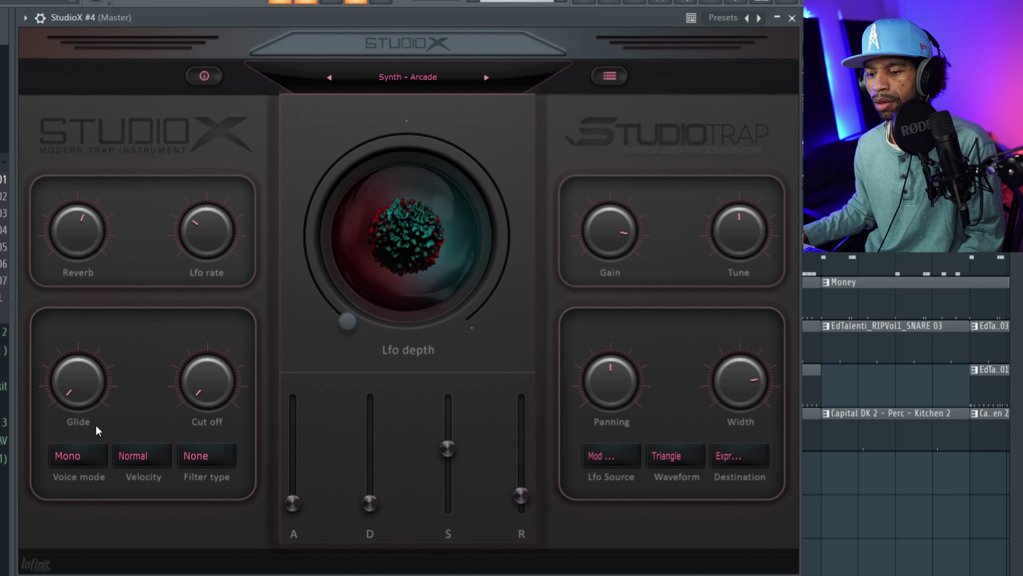
left_click(72, 458)
left_click(81, 516)
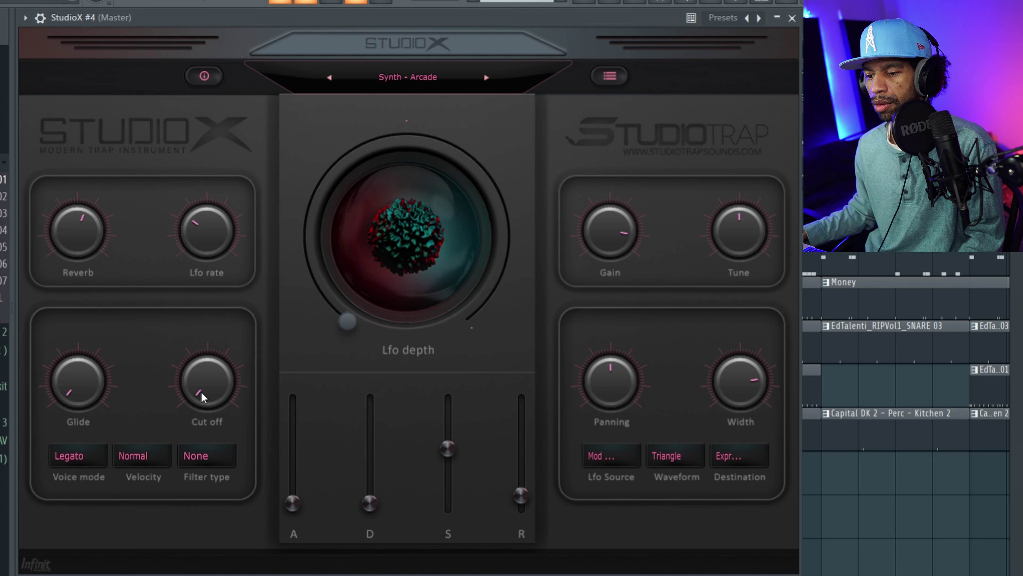
Raise the cut off and bring the LFO depth to its midpoint, then try a high glide before reducing it to near minimum.
left_click_drag(214, 401, 203, 371)
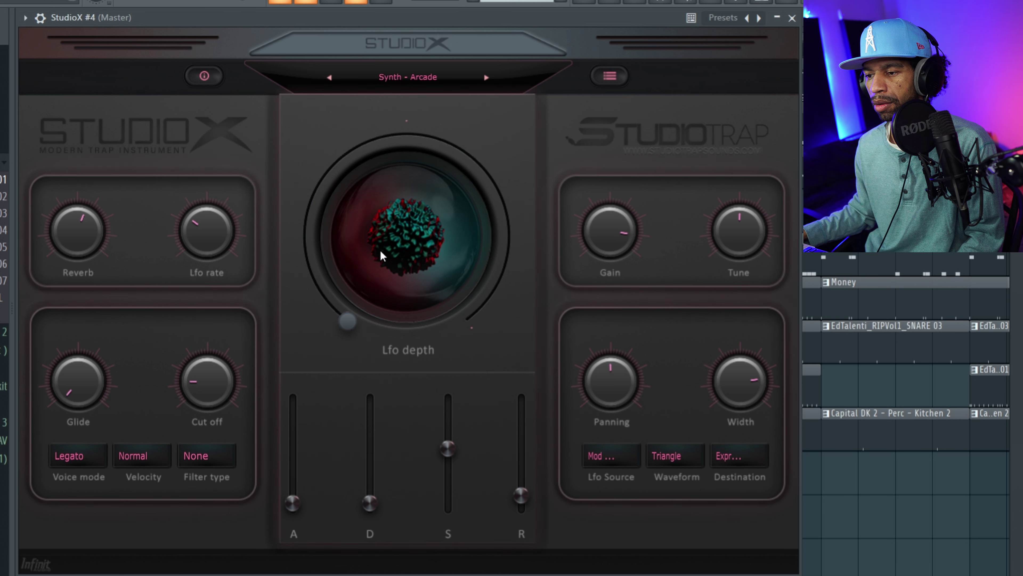
left_click_drag(347, 321, 325, 218)
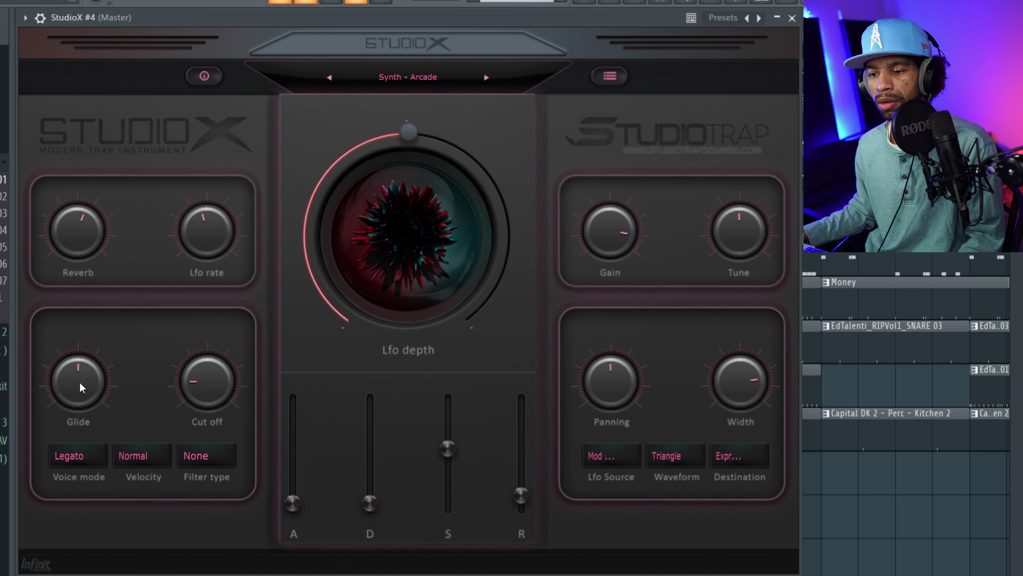
mouse_move(79, 374)
left_mouse_down()
mouse_move(80, 383)
mouse_move(81, 367)
left_mouse_up()
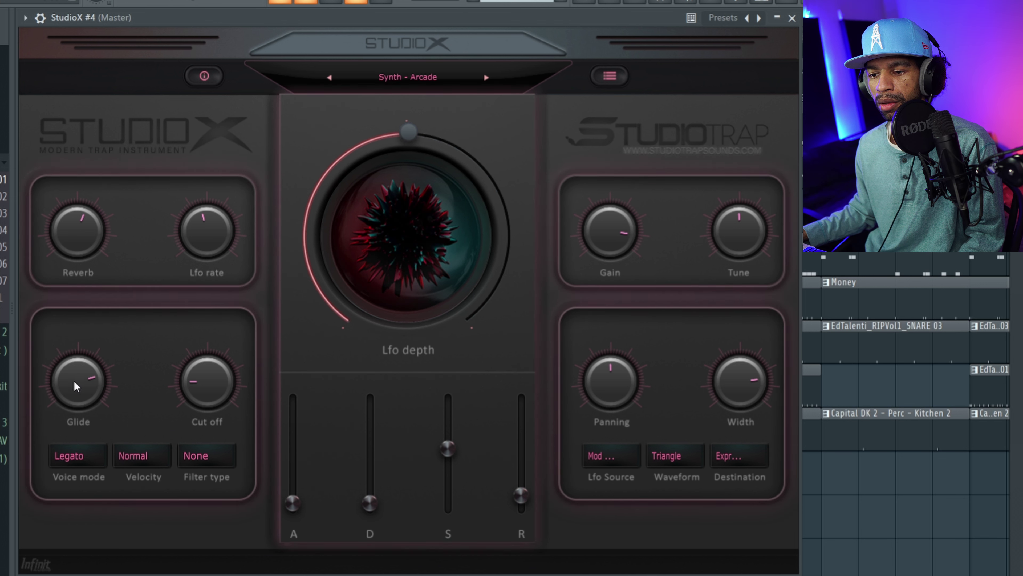
left_click_drag(75, 405, 50, 457)
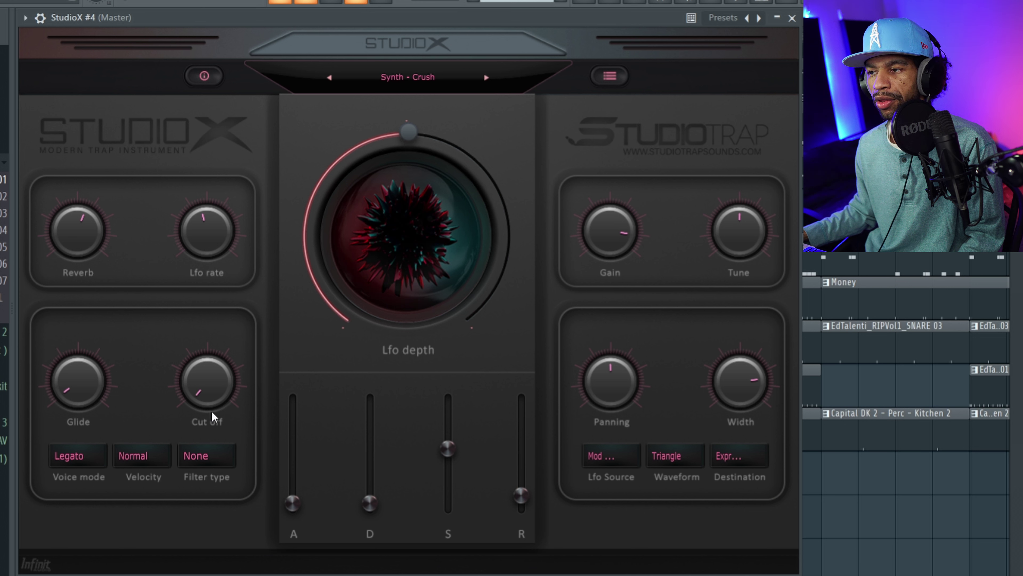
Audition the Synth presets following Crush, including Synth - Retro, with the pattern playing.
key("F6")
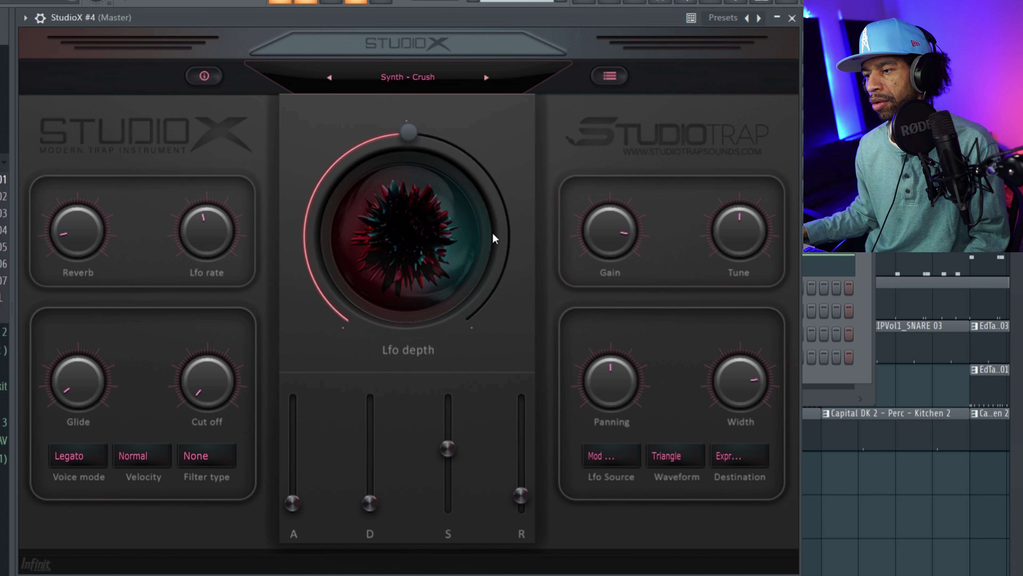
left_click(486, 77)
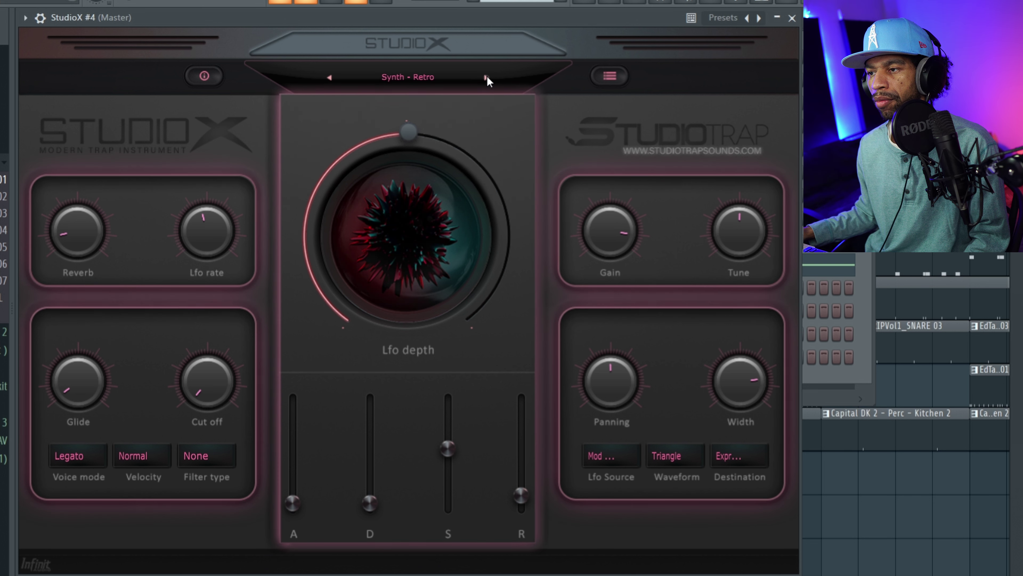
left_click(487, 78)
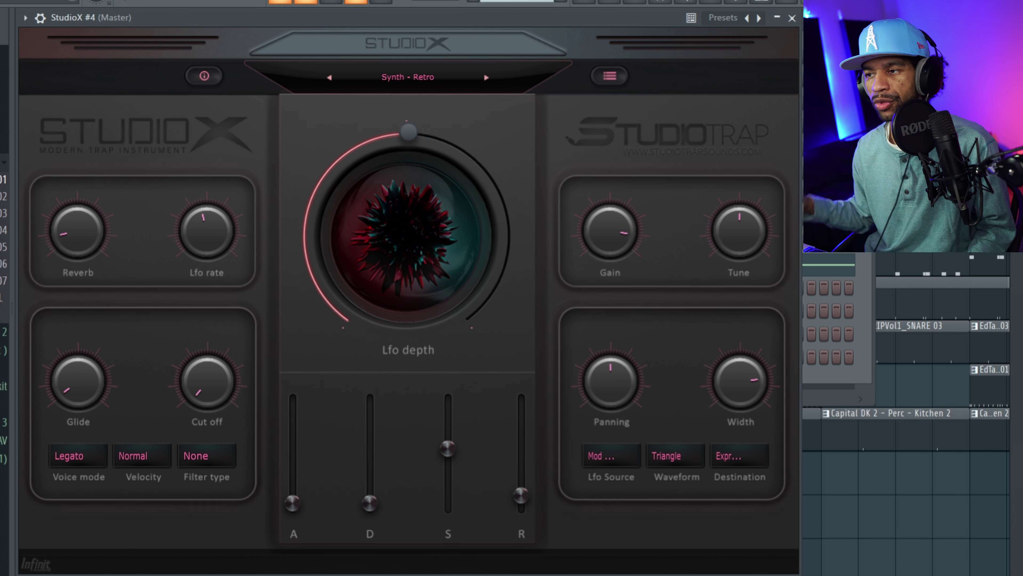
left_click(487, 79)
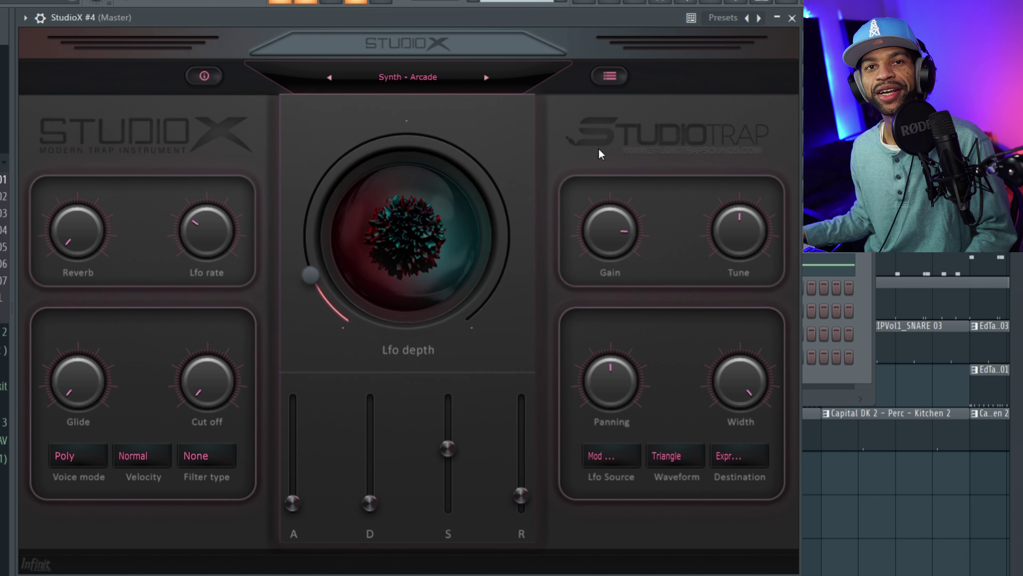
Switch to the Keys category, play the StudioX #4 pattern and bring the instrument back up on Key - Arcane.
left_click(598, 79)
left_click(567, 120)
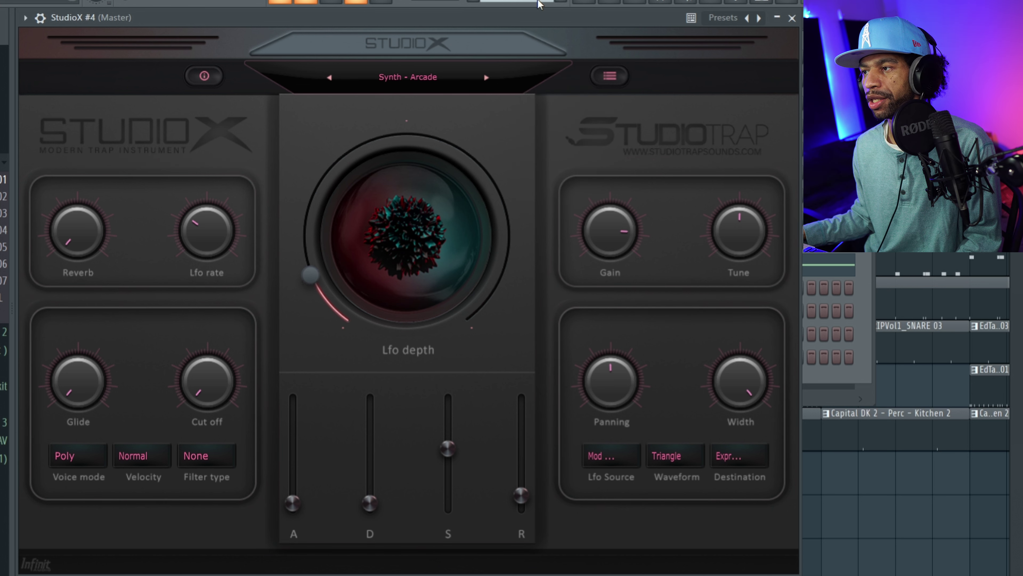
key("F6")
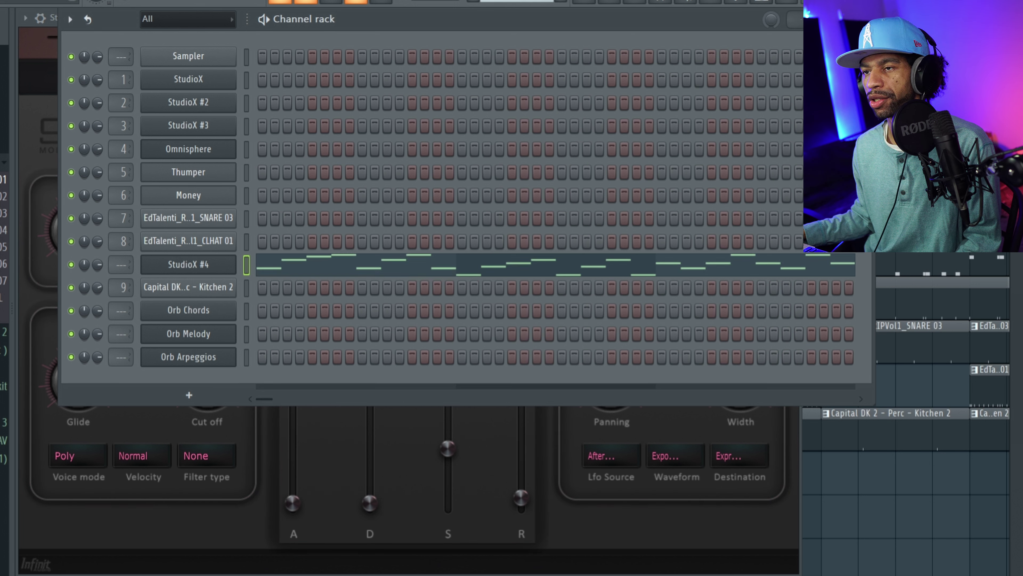
key("space")
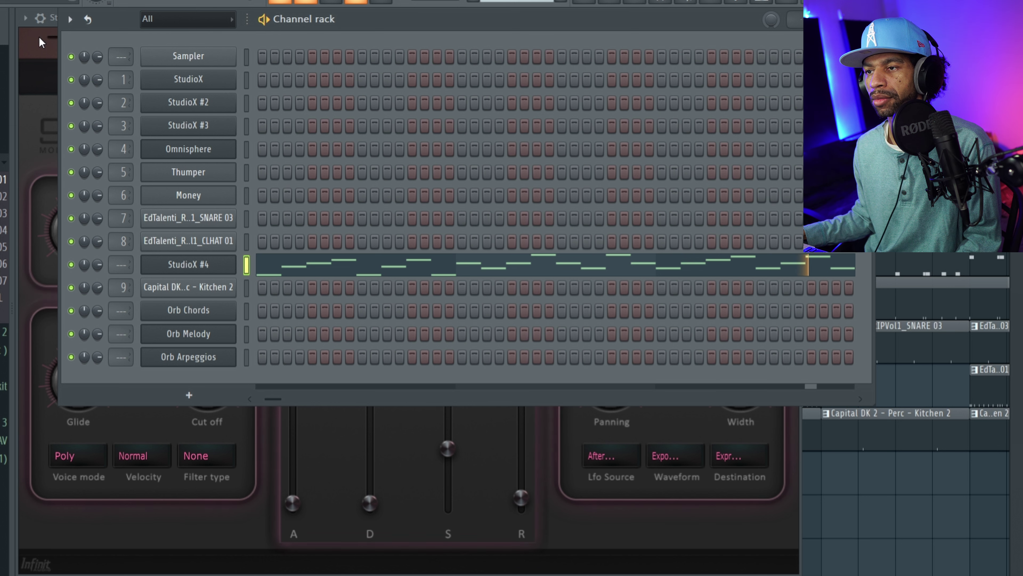
left_click(34, 103)
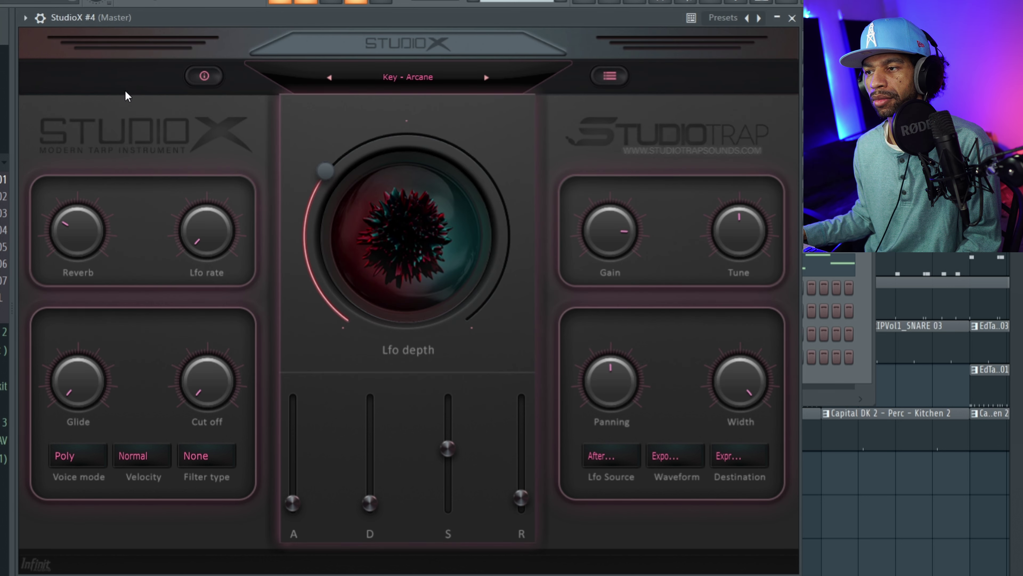
Audition the Key presets Butterfly, Eternal, Foreign and Phantom in turn.
left_click(486, 77)
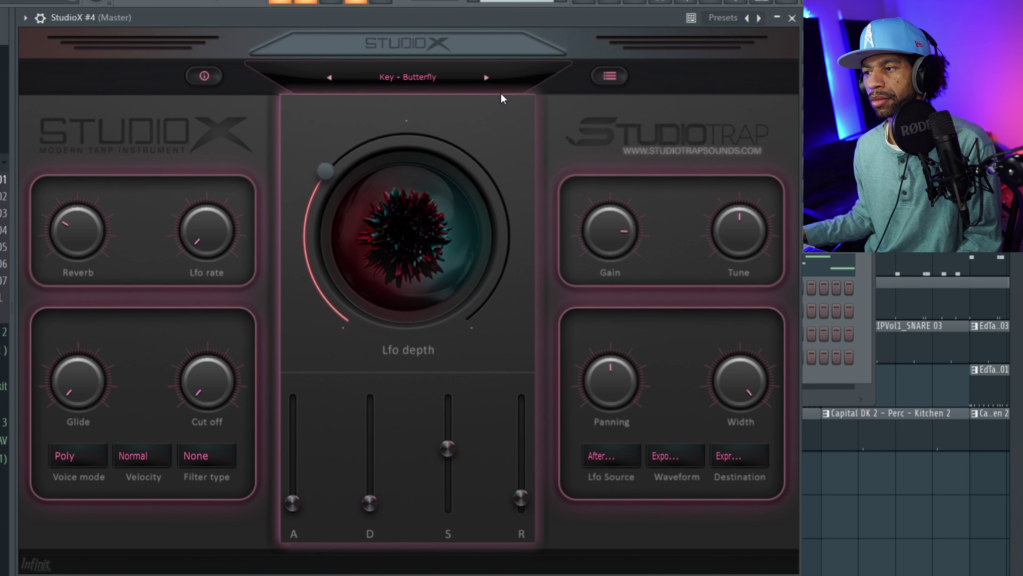
left_click(487, 77)
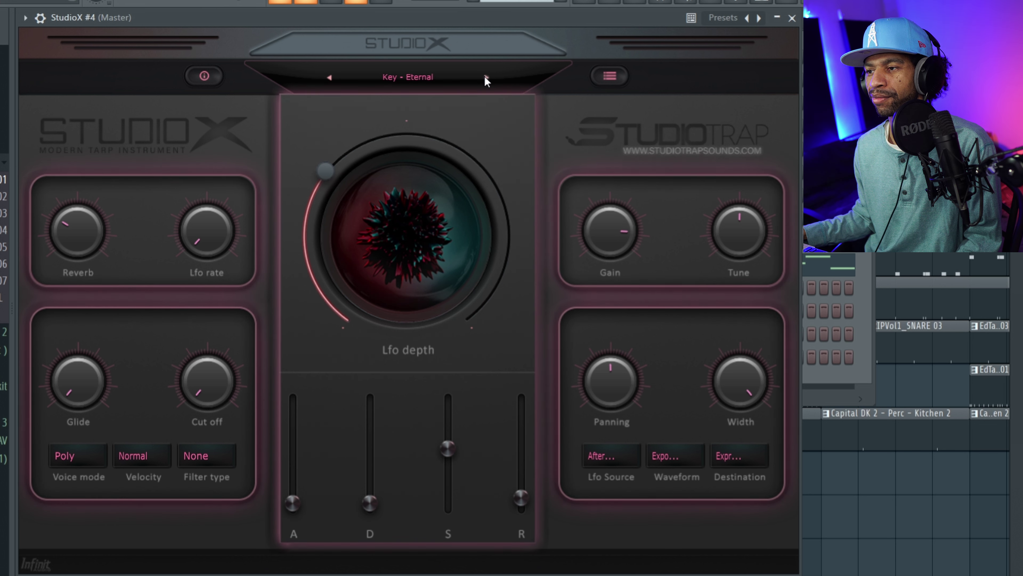
left_click(486, 78)
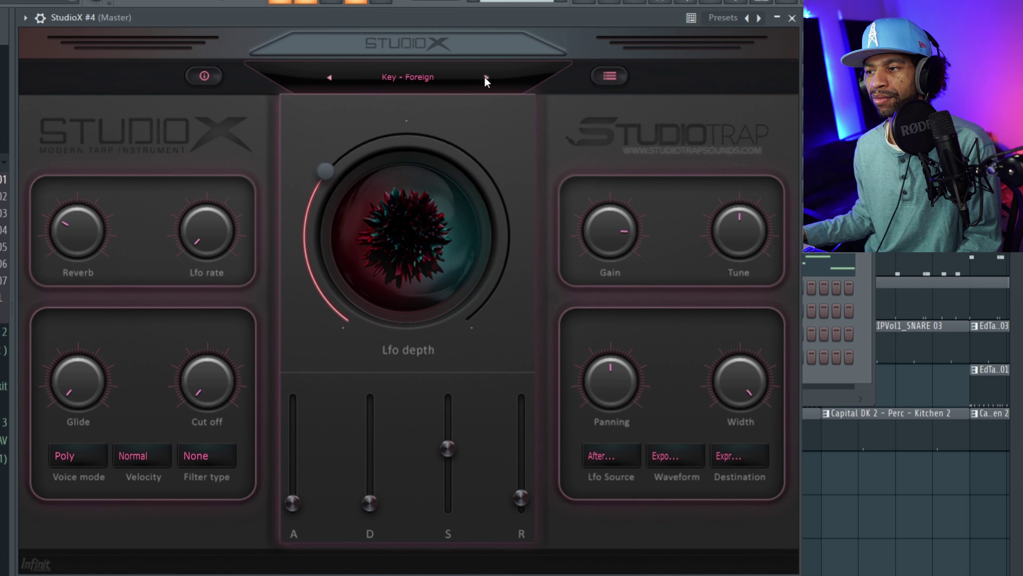
left_click(487, 78)
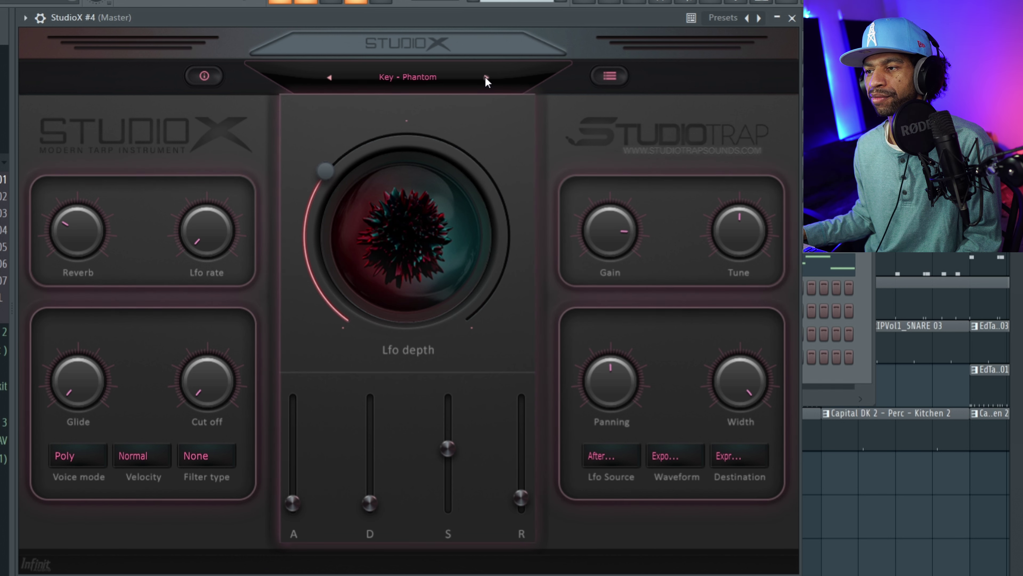
Audition the Key - 6God preset and look over the available preset categories.
left_click(487, 78)
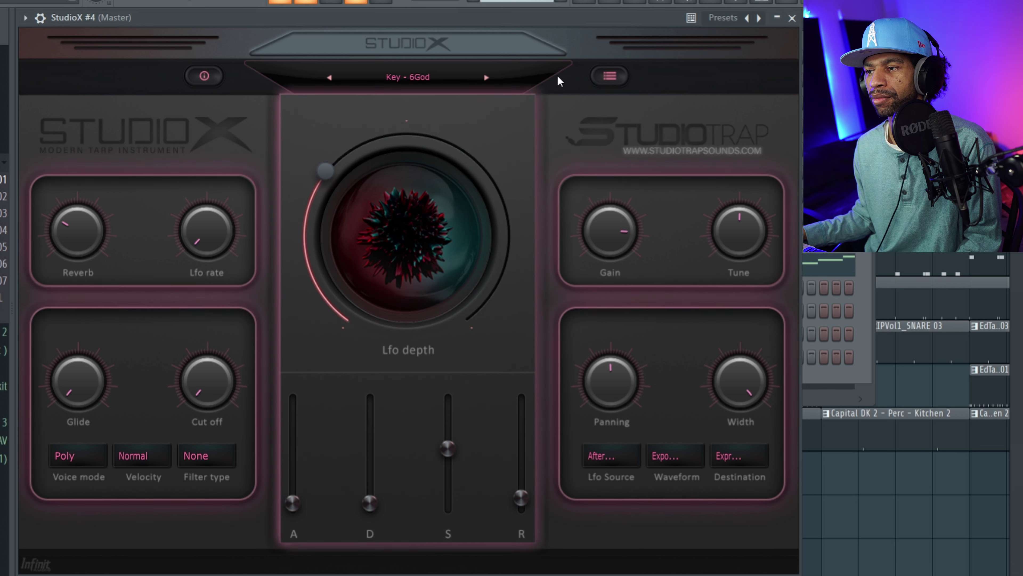
left_click(607, 79)
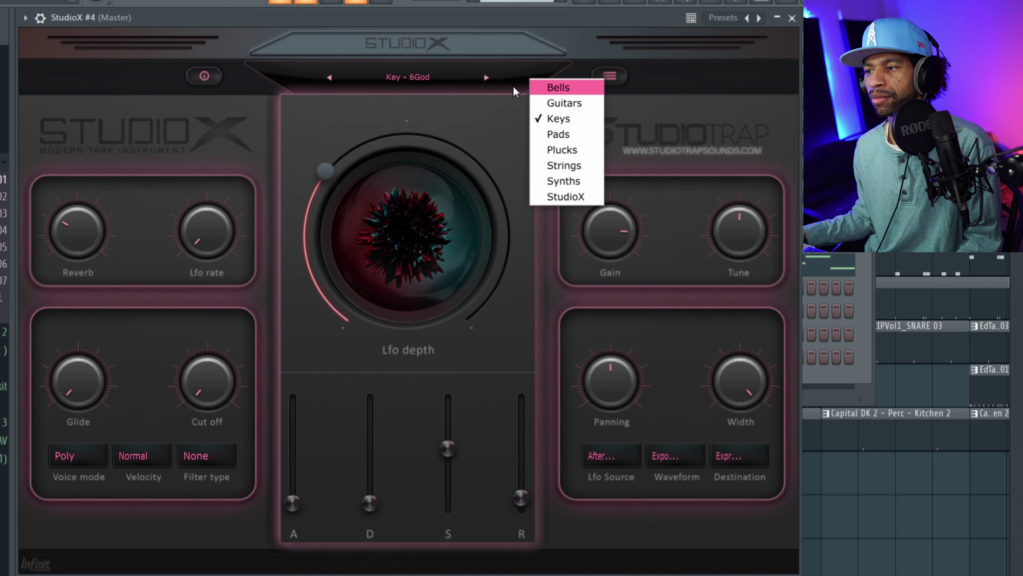
left_click(486, 75)
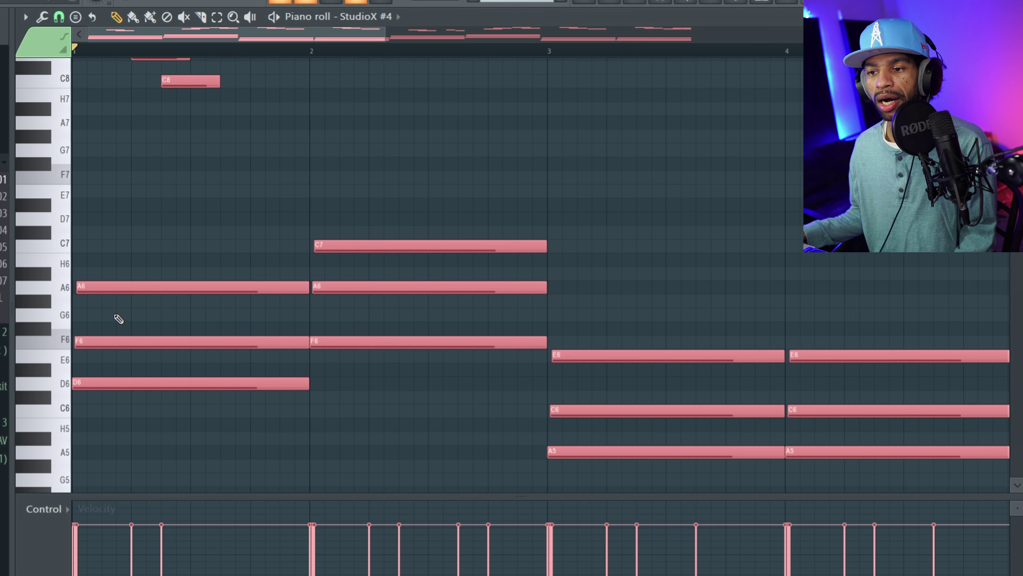
Play the opening bars of the StudioX #4 chords in the piano roll at their current octave, and stop playback.
scroll(114, 317, "down", 4)
scroll(113, 349, "down", 2)
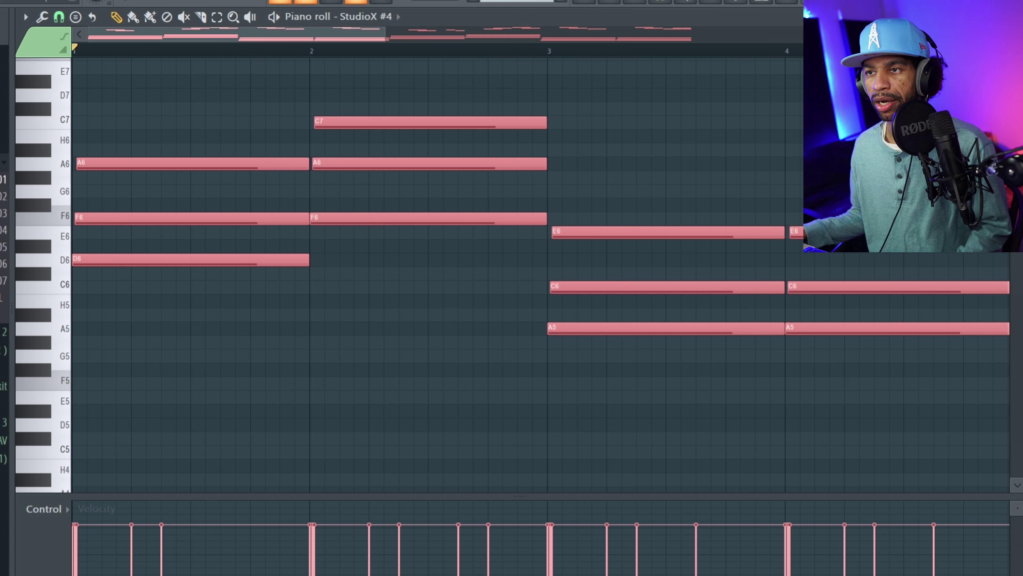
key("space")
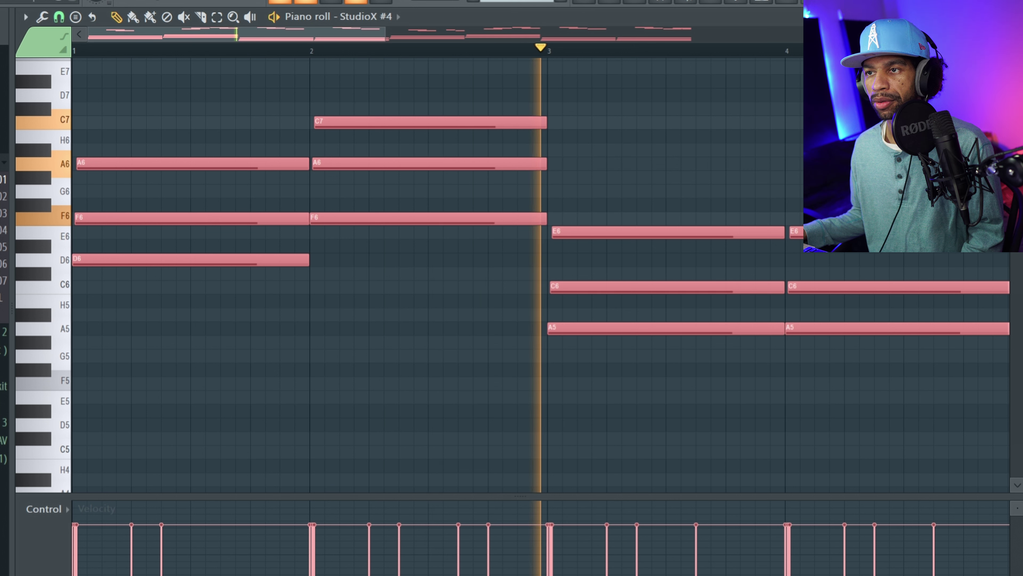
key("space")
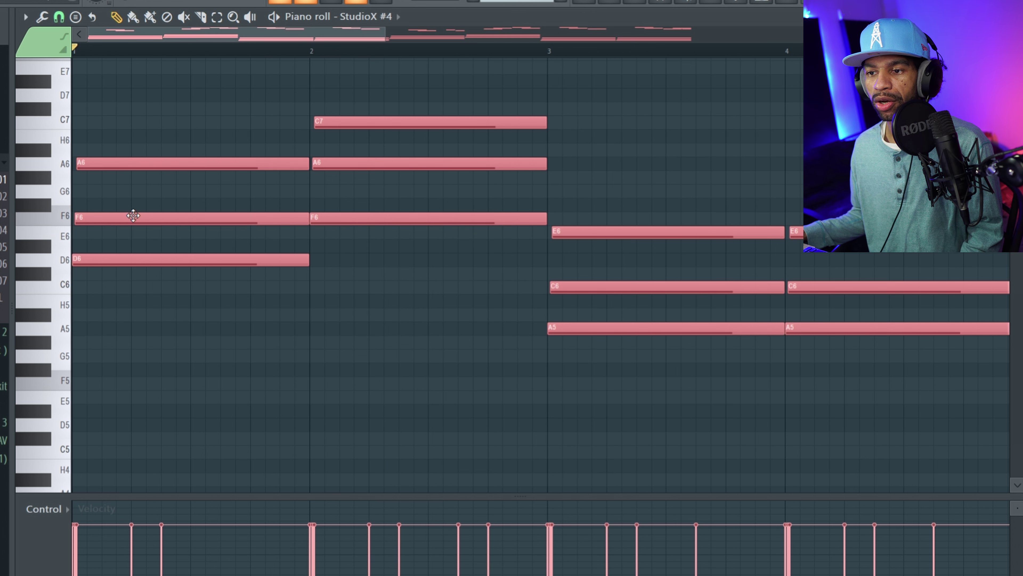
Transpose the StudioX #4 notes up one octave in the piano roll and play the opening bars to hear the higher register.
scroll(102, 343, "down", 3)
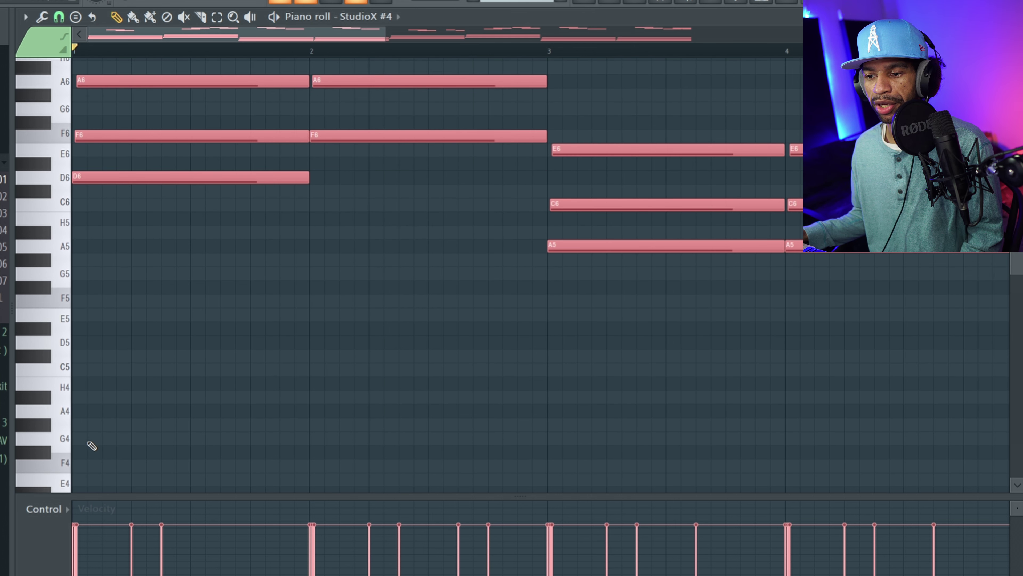
scroll(93, 442, "down", 2)
scroll(103, 408, "up", 3)
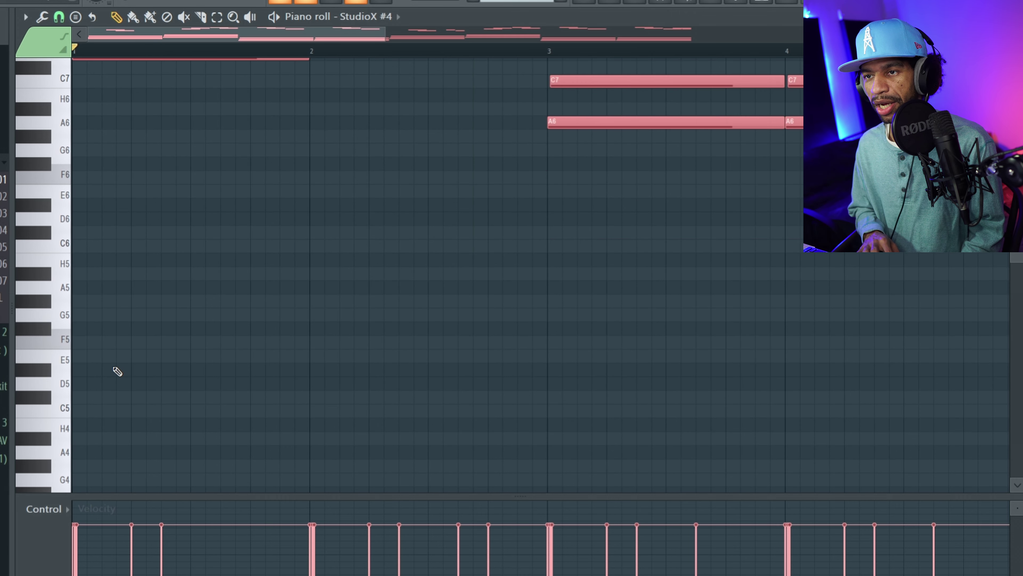
key("space")
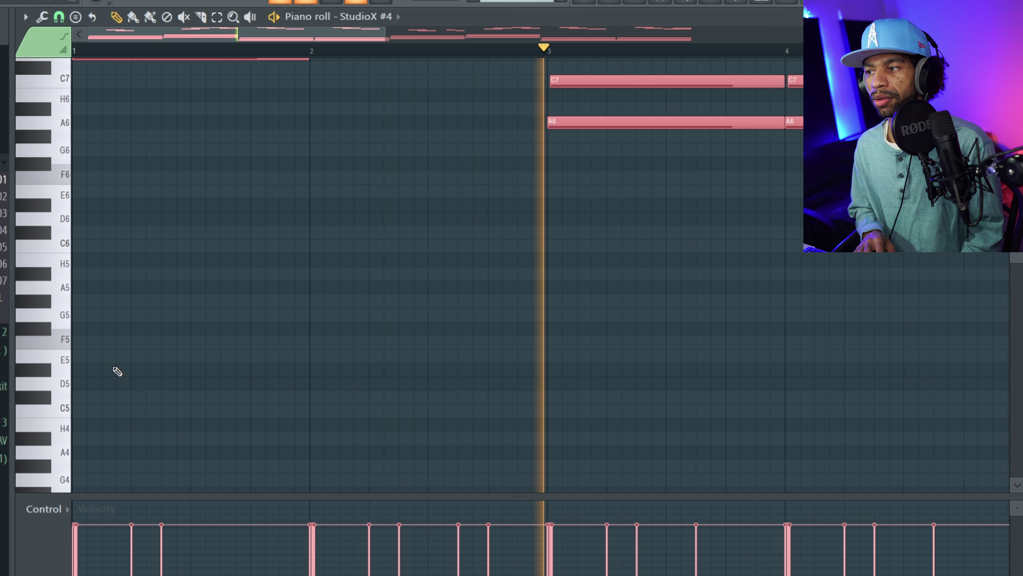
key("space")
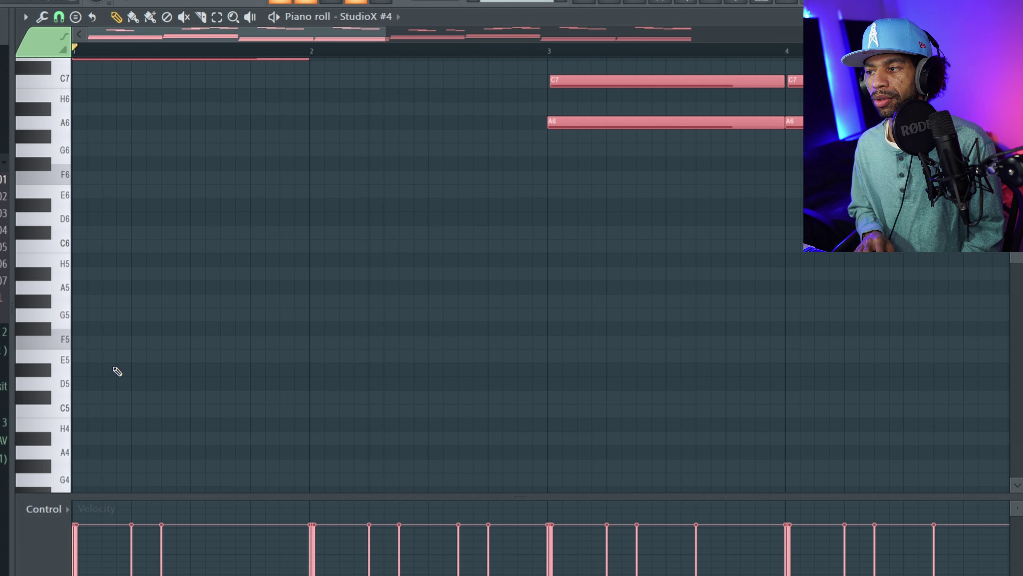